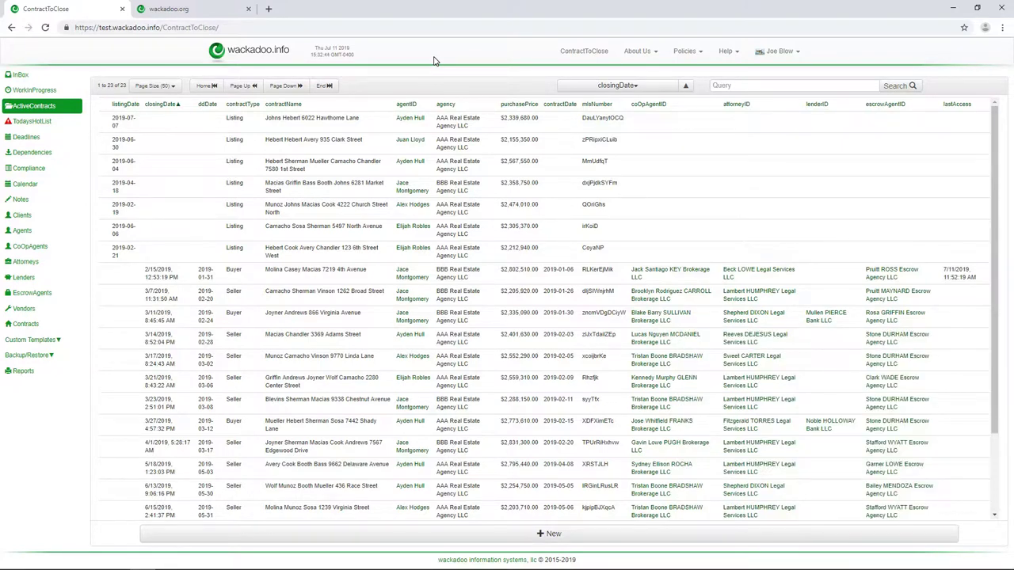
- Open the custom task templates page and view the available template groups
click(29, 342)
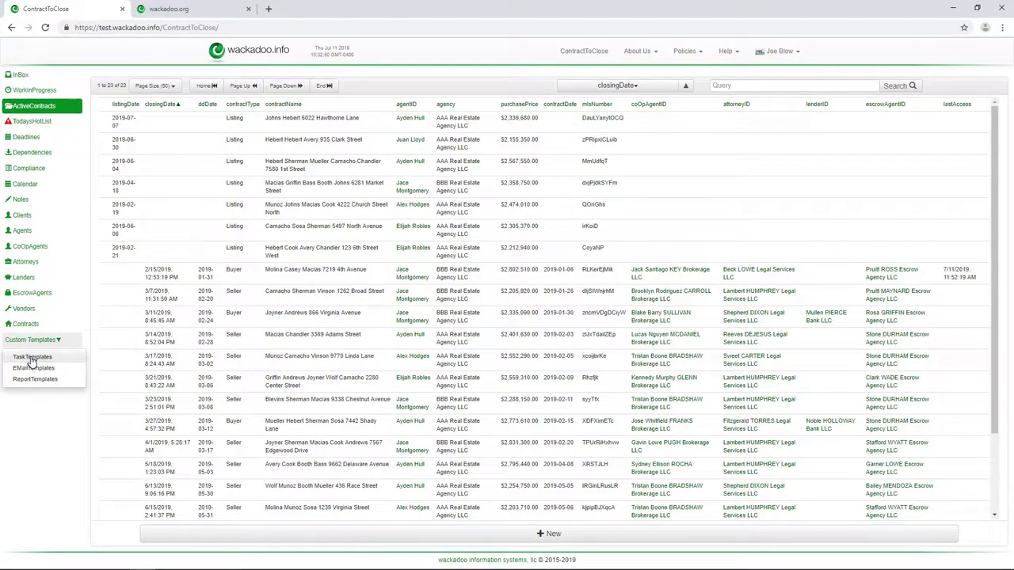
click(32, 358)
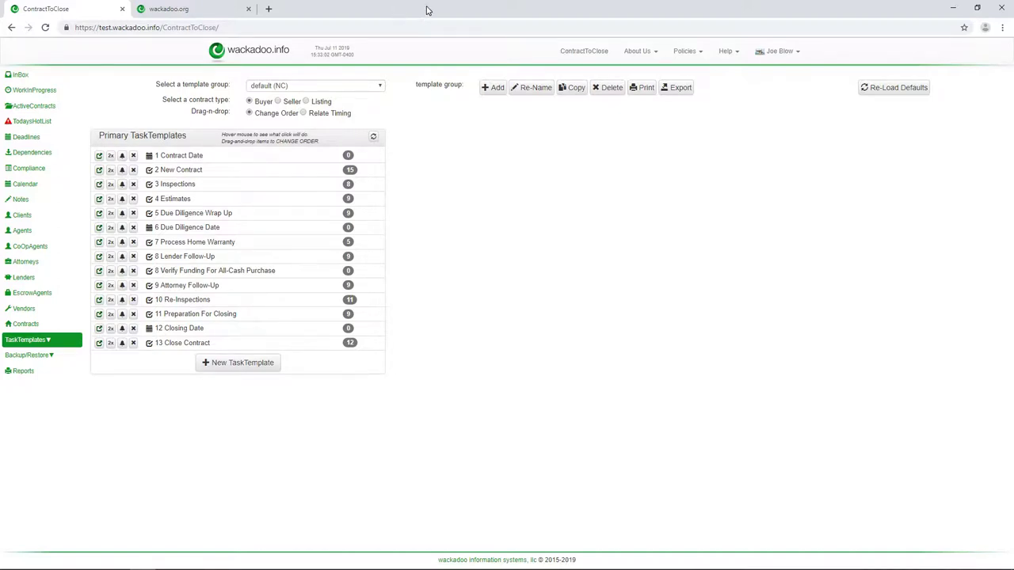
click(382, 87)
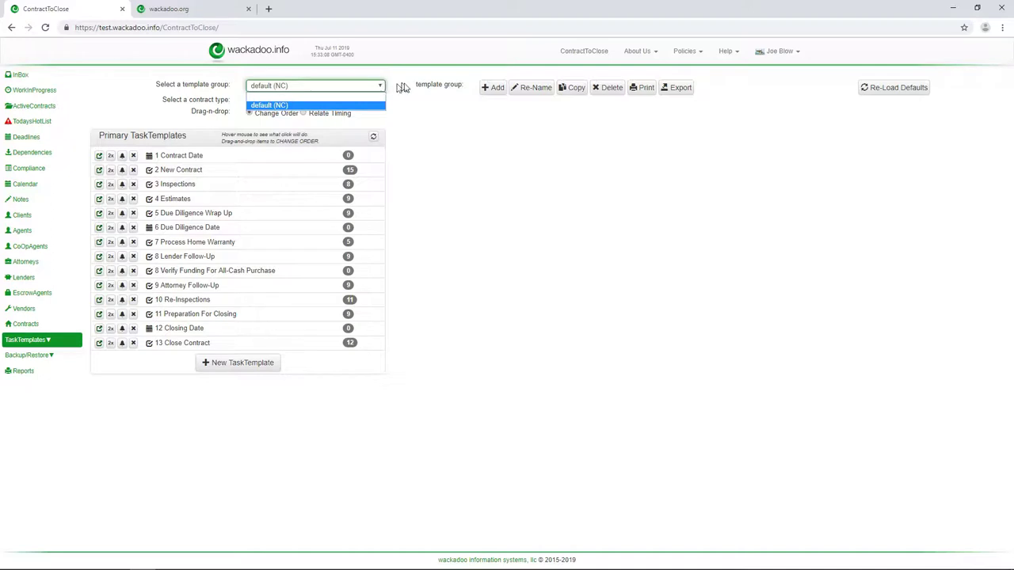
click(401, 91)
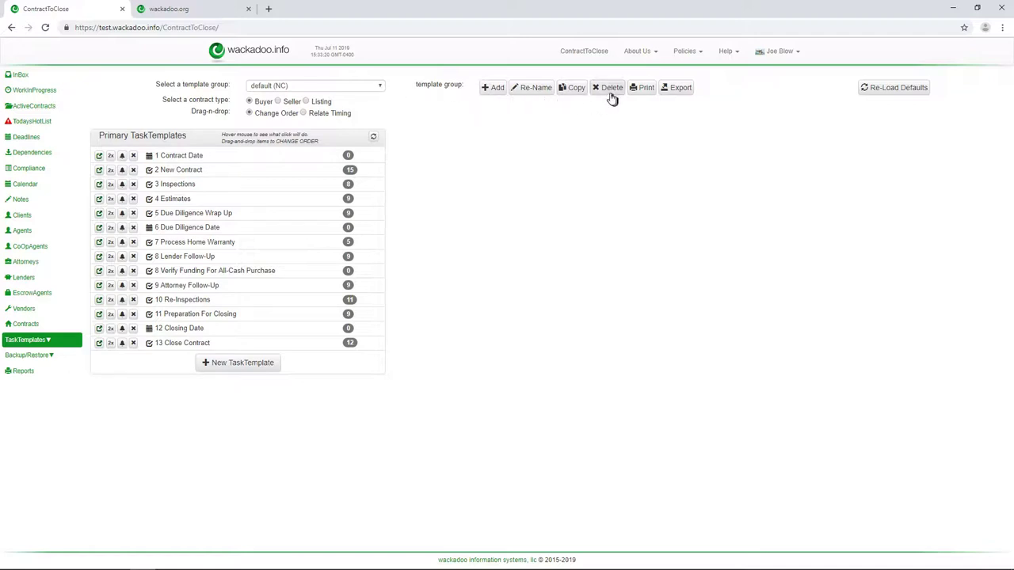
- Copy the default (NC) task template group as "my new task list"
click(578, 89)
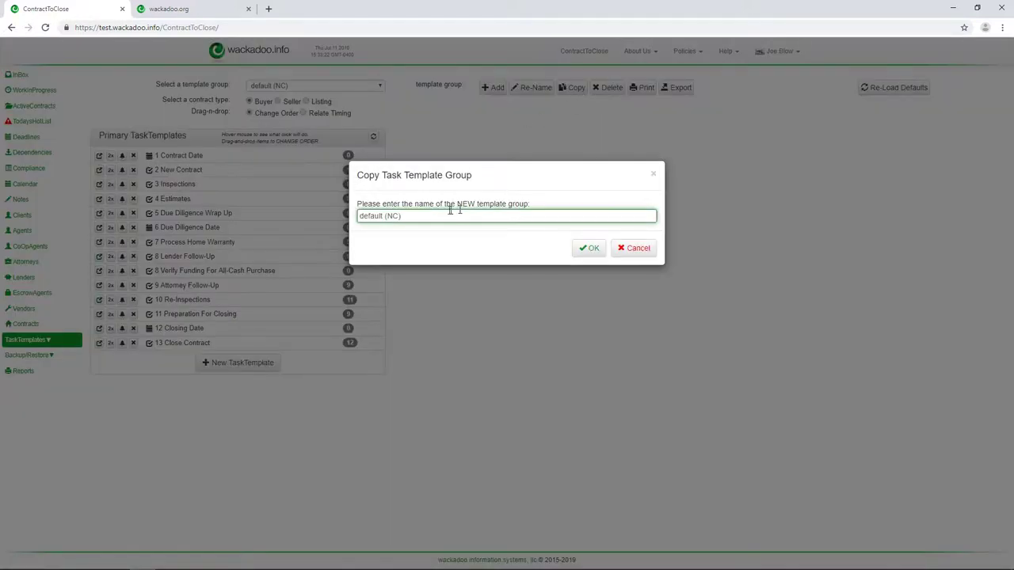
drag(441, 215, 294, 213)
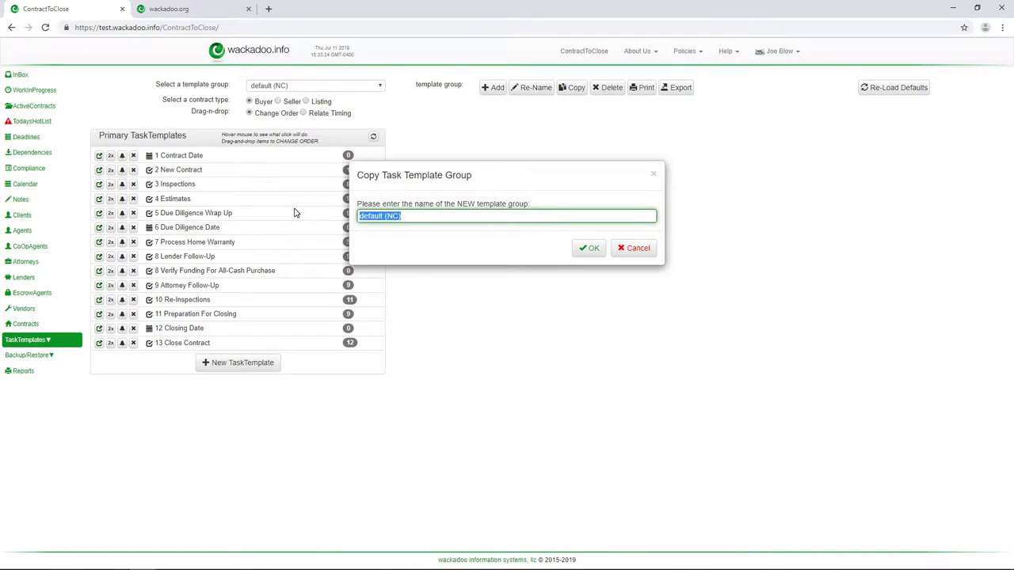
text(my new task list)
click(588, 250)
click(596, 243)
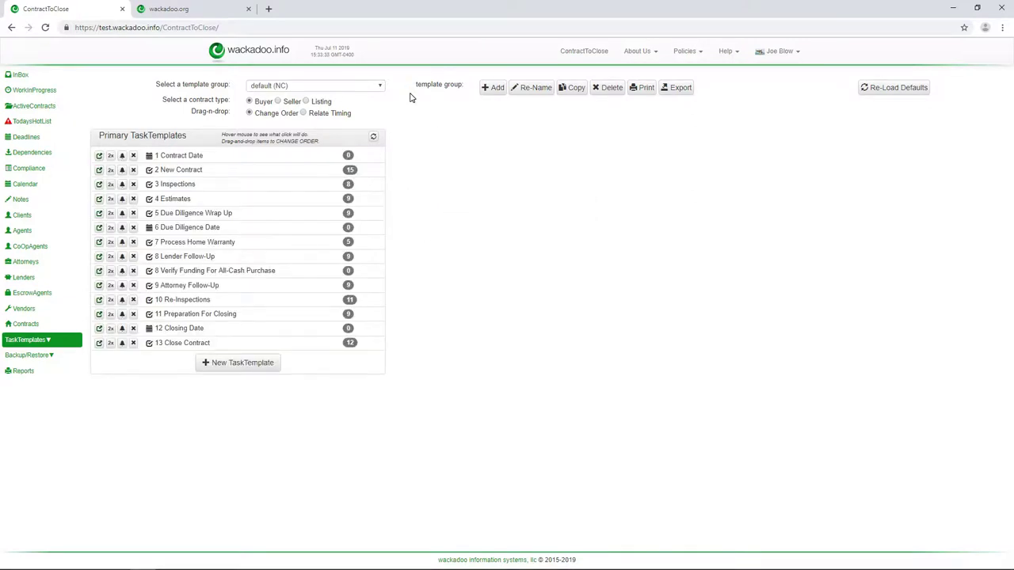
- Select the "my new task list" template group and rename it "Real Estate Team A"
click(380, 89)
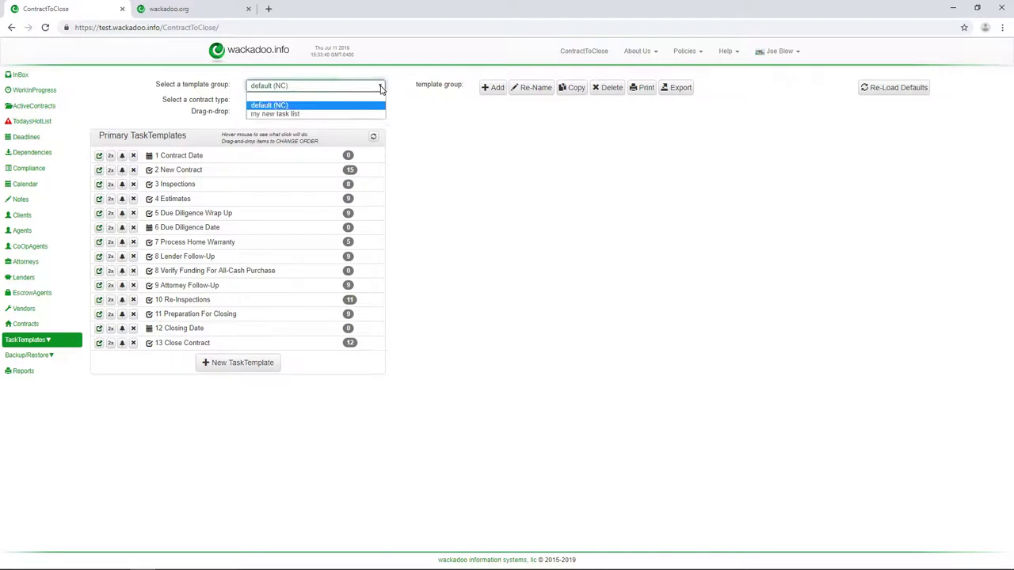
click(320, 115)
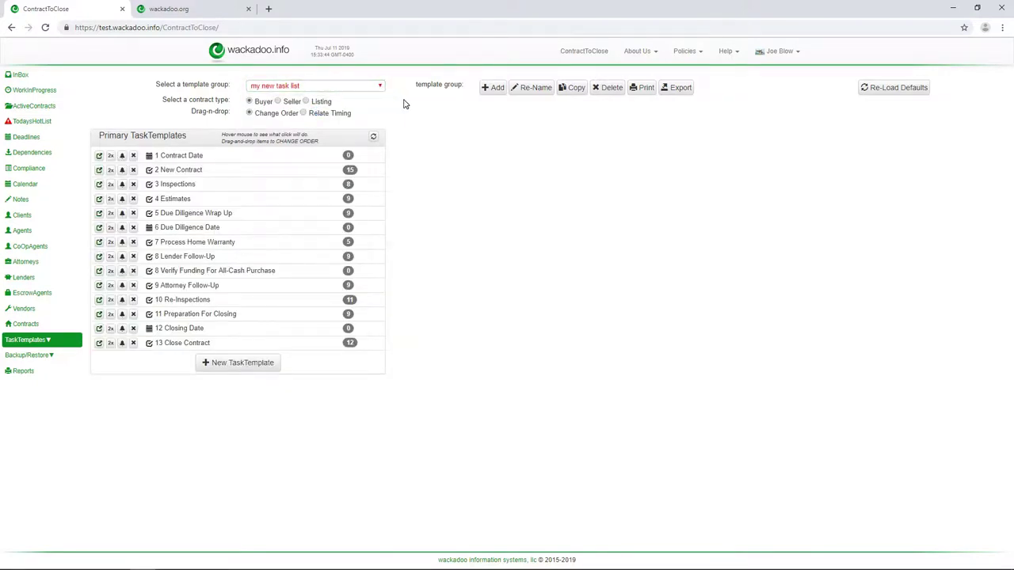
click(536, 90)
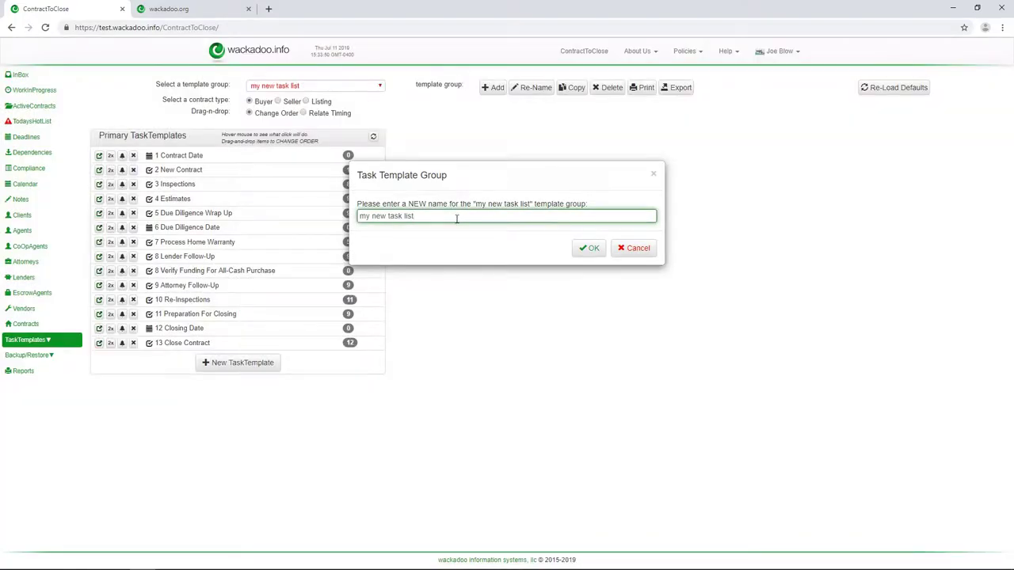
triple_click(456, 218)
text(R)
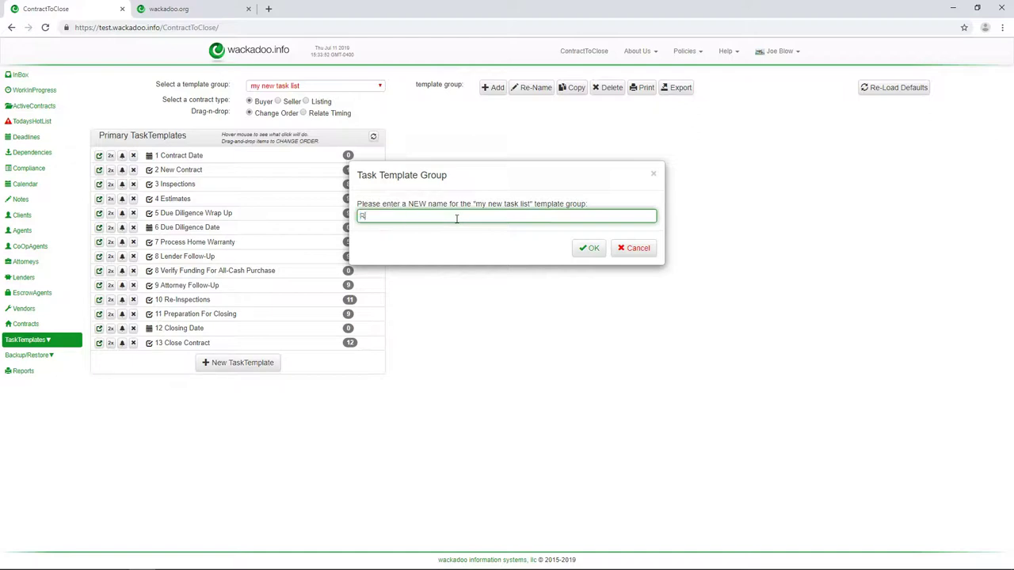
text(eal Estate Team A)
click(593, 250)
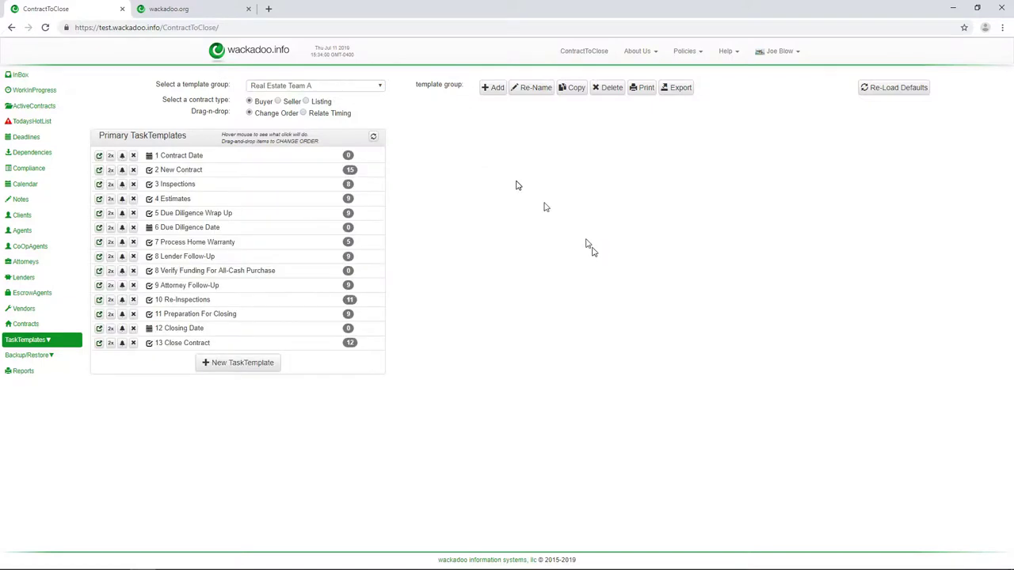
- Examine the confirmations for deleting the Real Estate Team A group and for re-loading the defaults, cancelling both
click(381, 89)
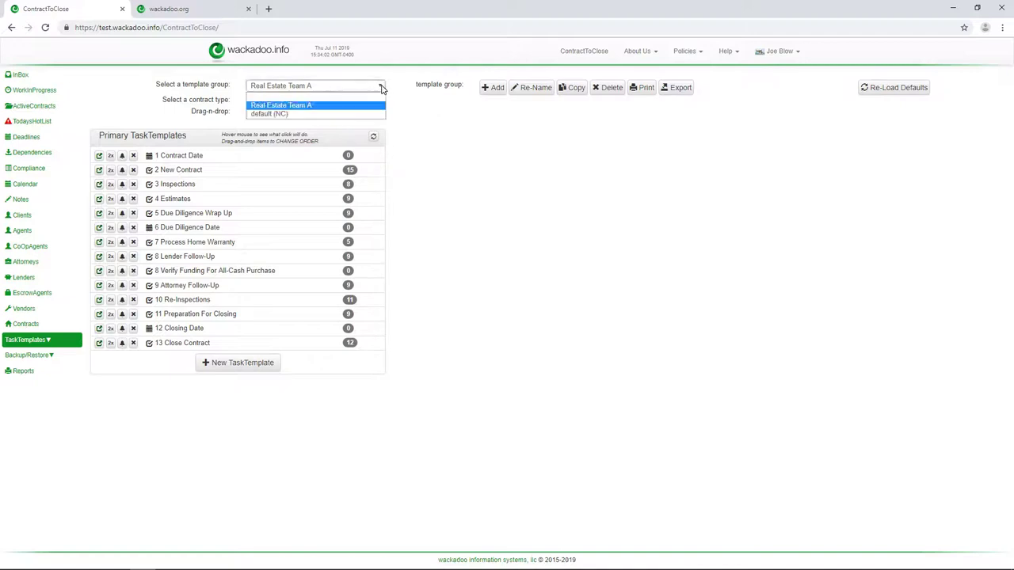
click(343, 106)
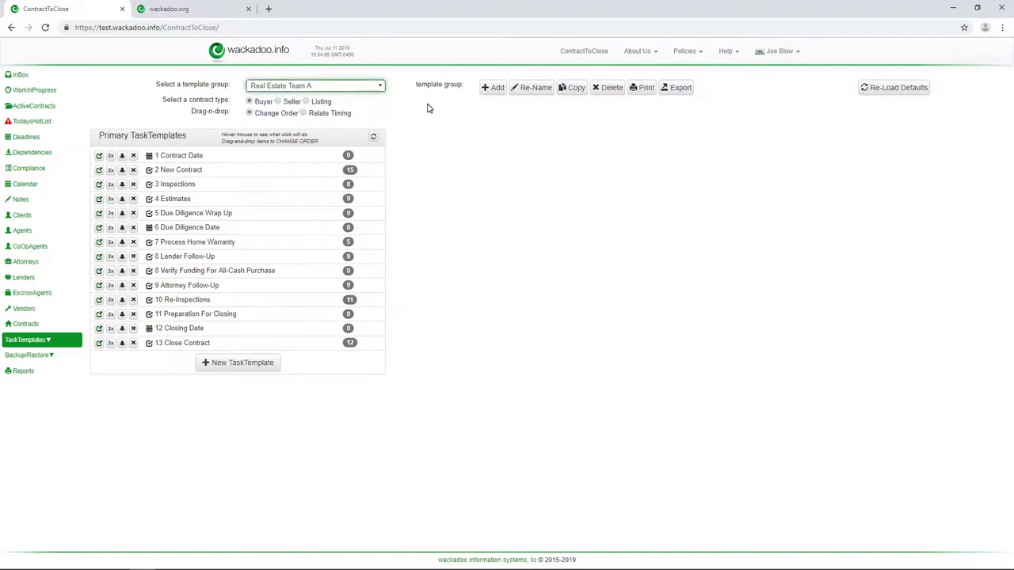
click(608, 89)
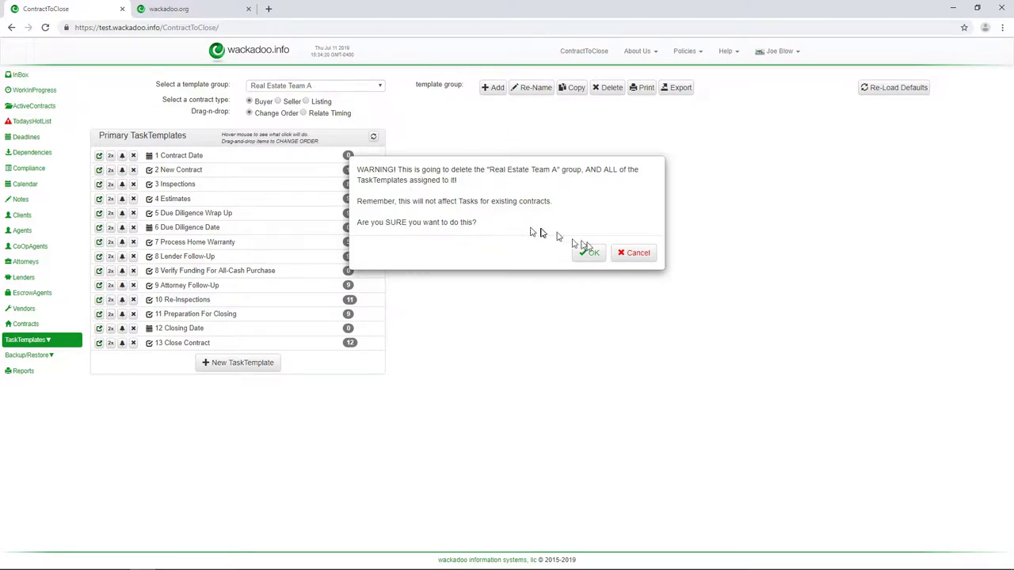
click(633, 258)
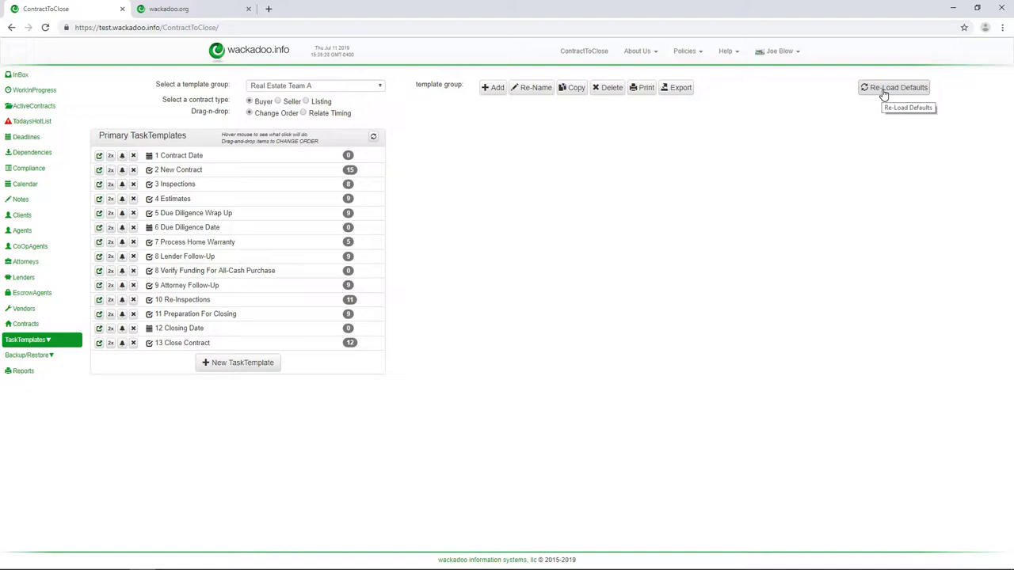
click(883, 89)
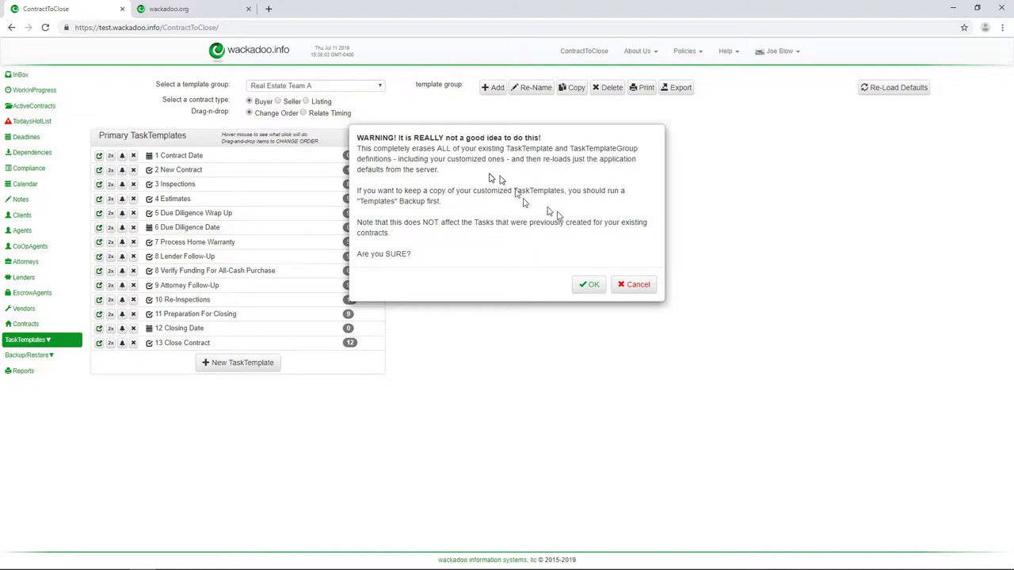
click(637, 285)
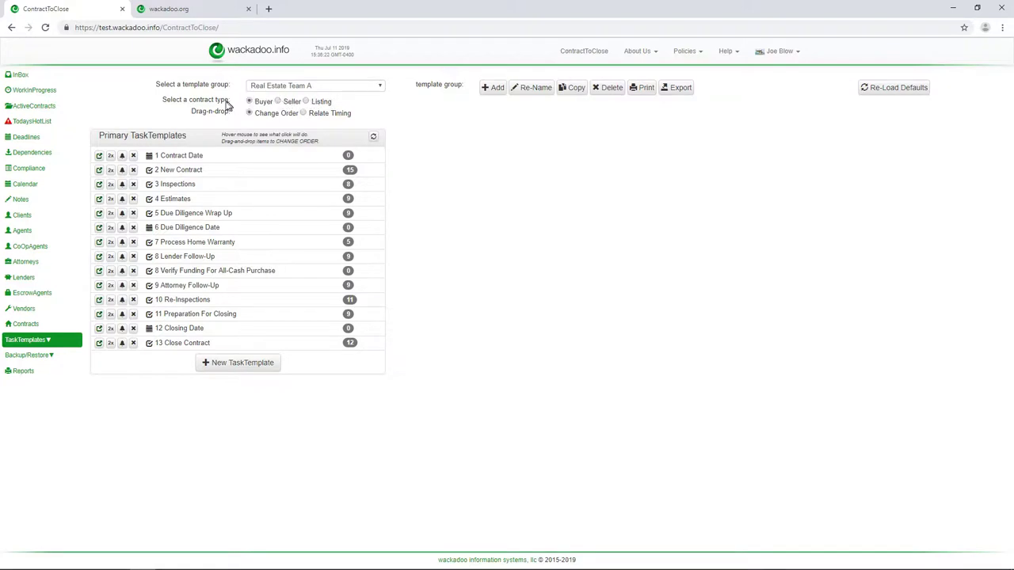
- View the Seller and Listing task templates of the Real Estate Team A group and return to the Buyer ones
click(279, 102)
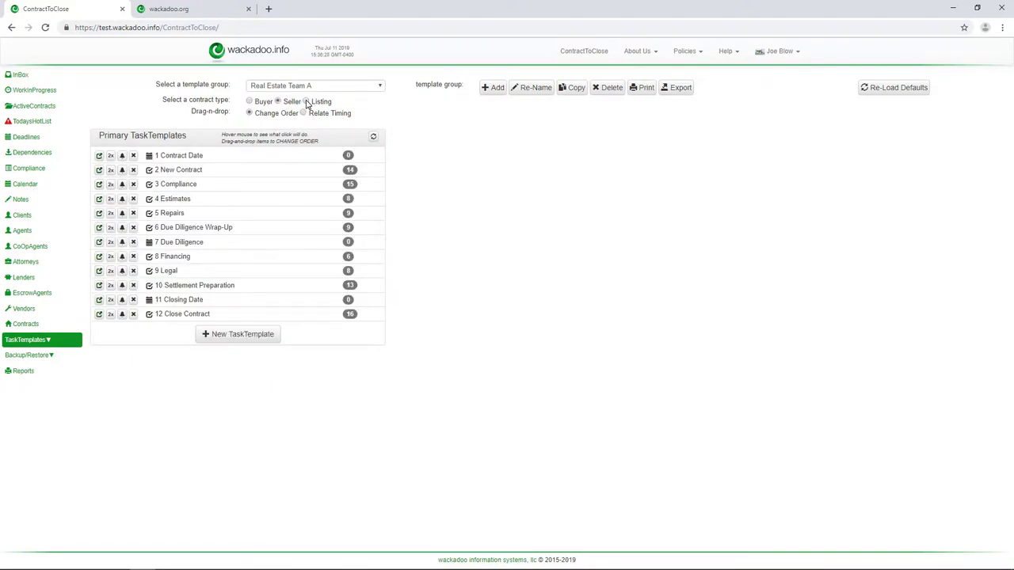
click(307, 103)
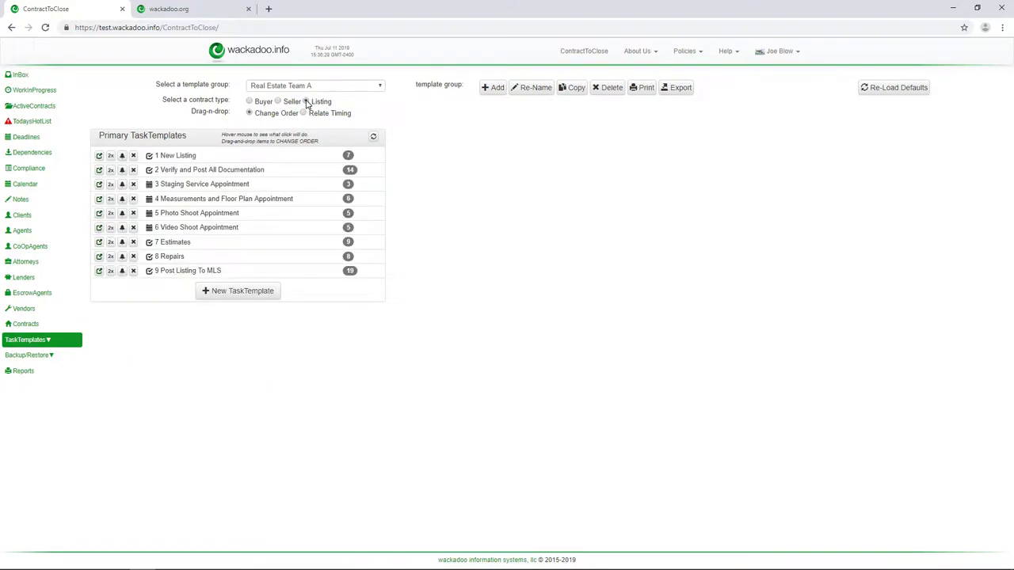
click(250, 102)
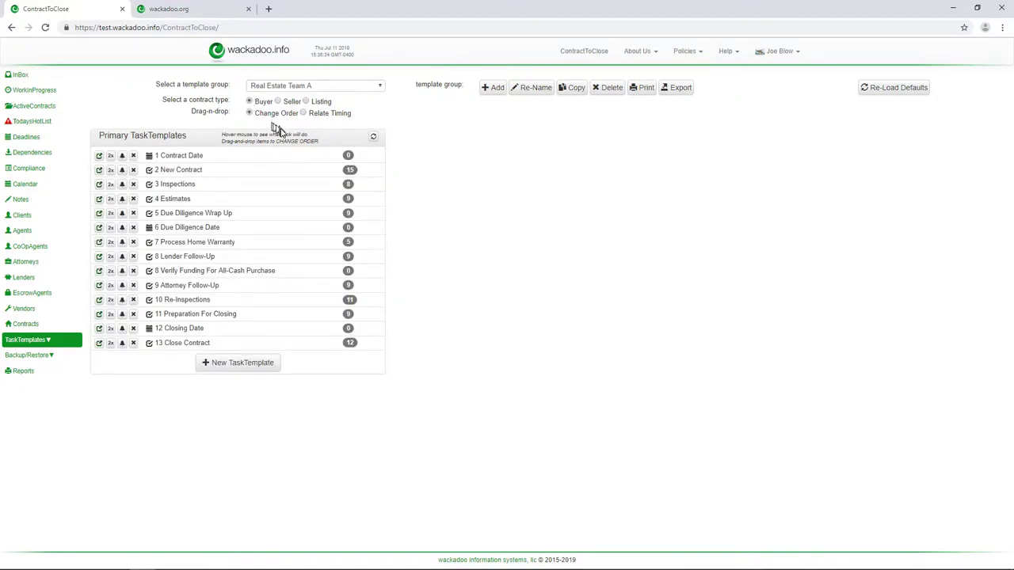
- Add a "Verify Some New Form is Posted" template under New Contract's Process Agency Documentation and move it to second place
click(351, 171)
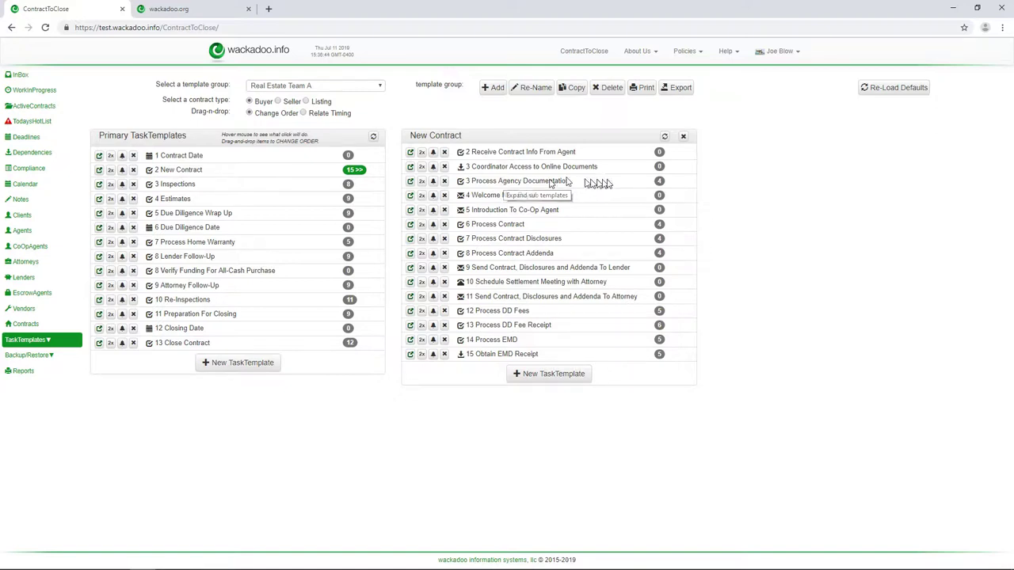
click(658, 183)
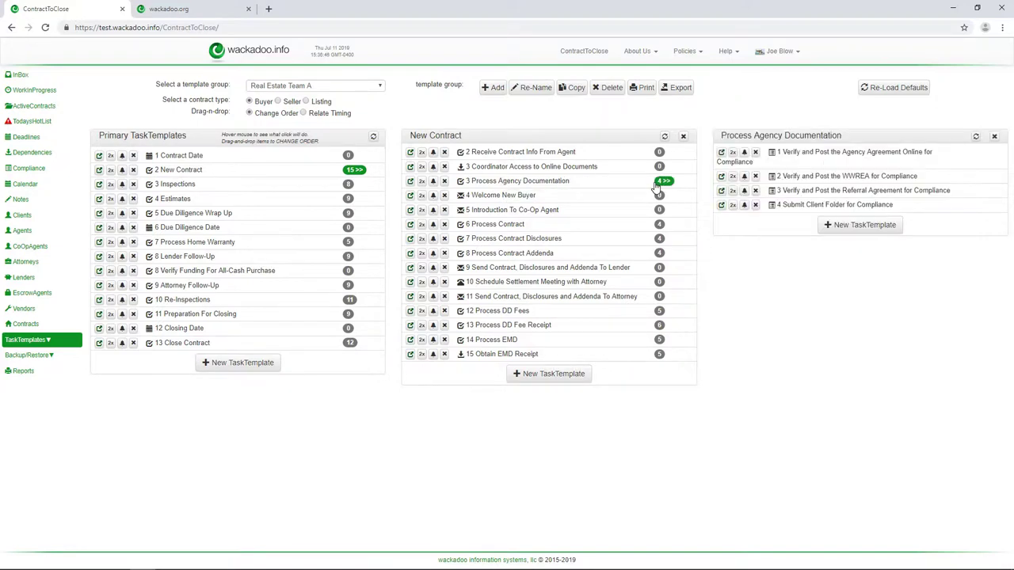
click(861, 227)
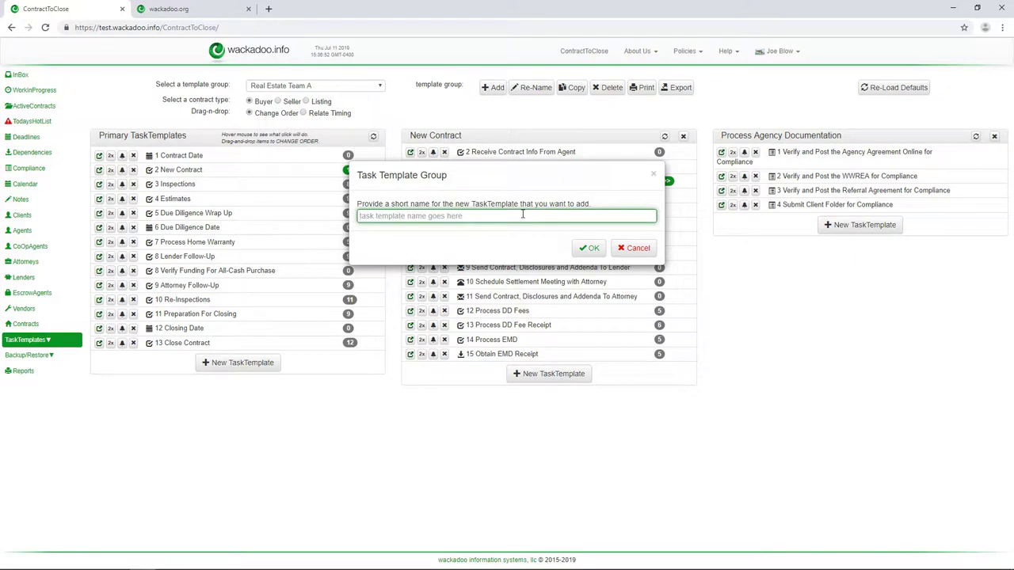
text(Verify Some New Form is posted)
key(shift+Right)
text(P)
click(575, 251)
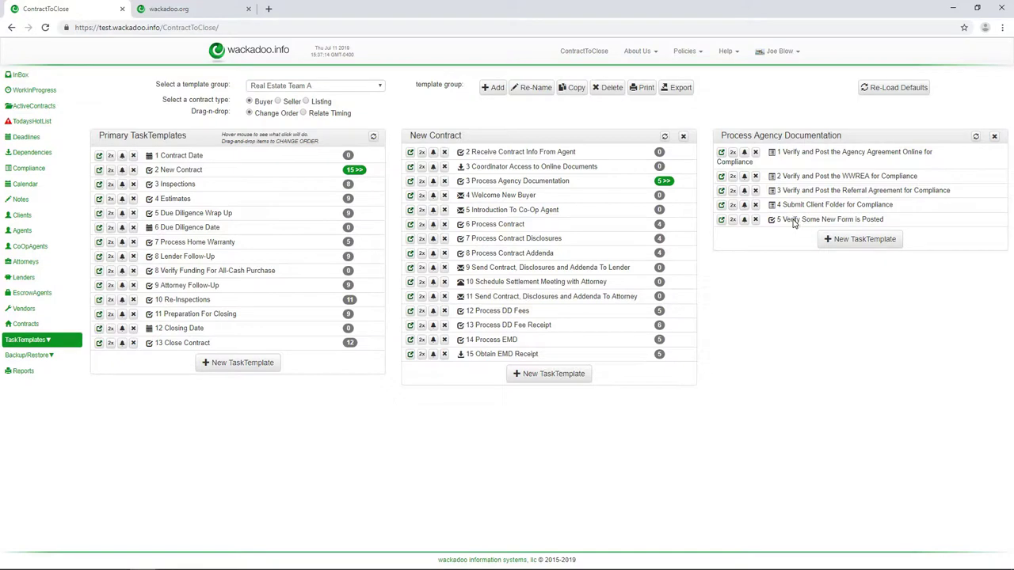
drag(792, 223, 798, 175)
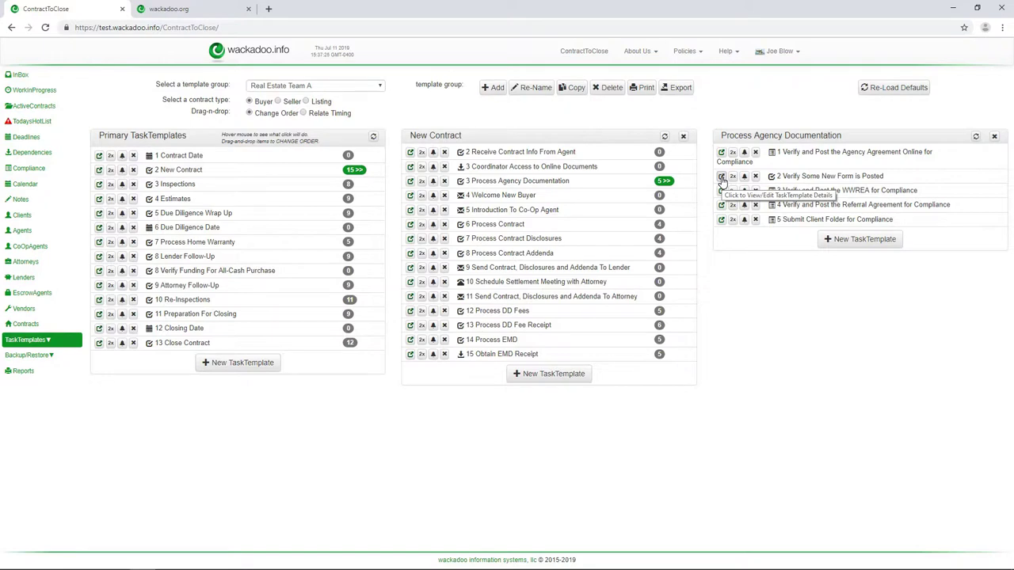
- Open the details of the "Verify Some New Form is Posted" task template, keeping its name
click(722, 177)
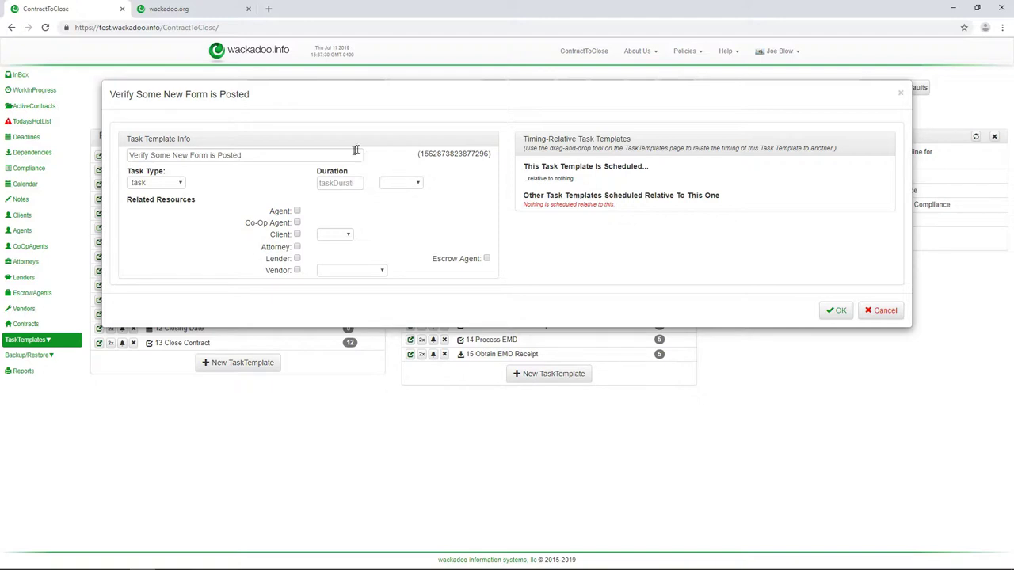
click(257, 158)
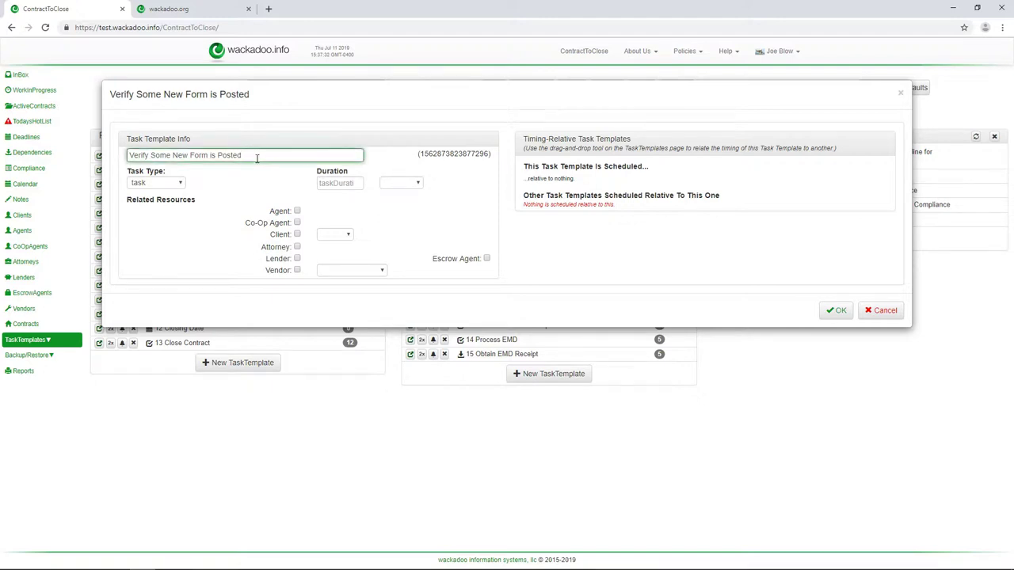
triple_click(257, 157)
click(192, 175)
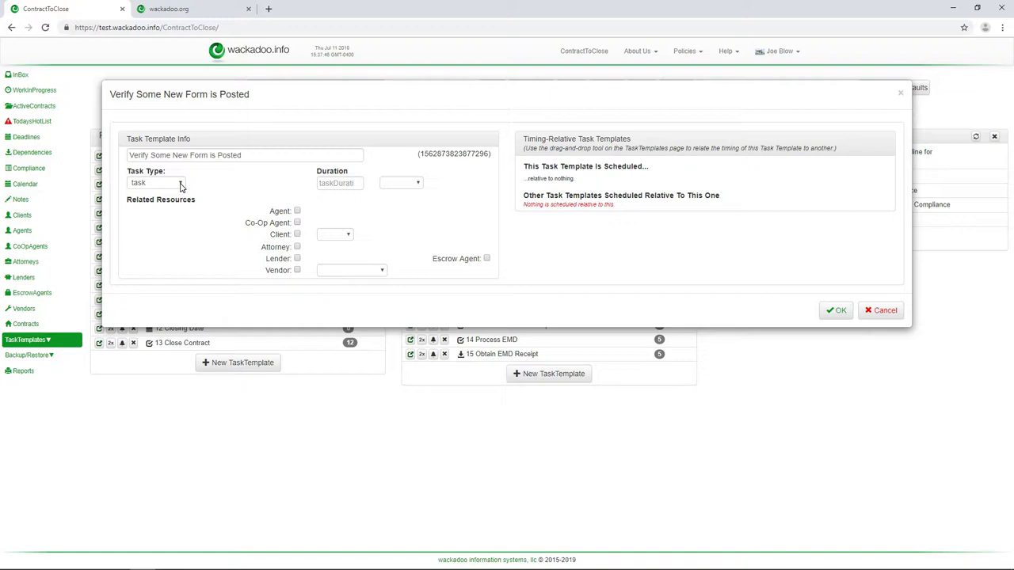
- Try the email task type for the template and view the email templates it can use
click(181, 186)
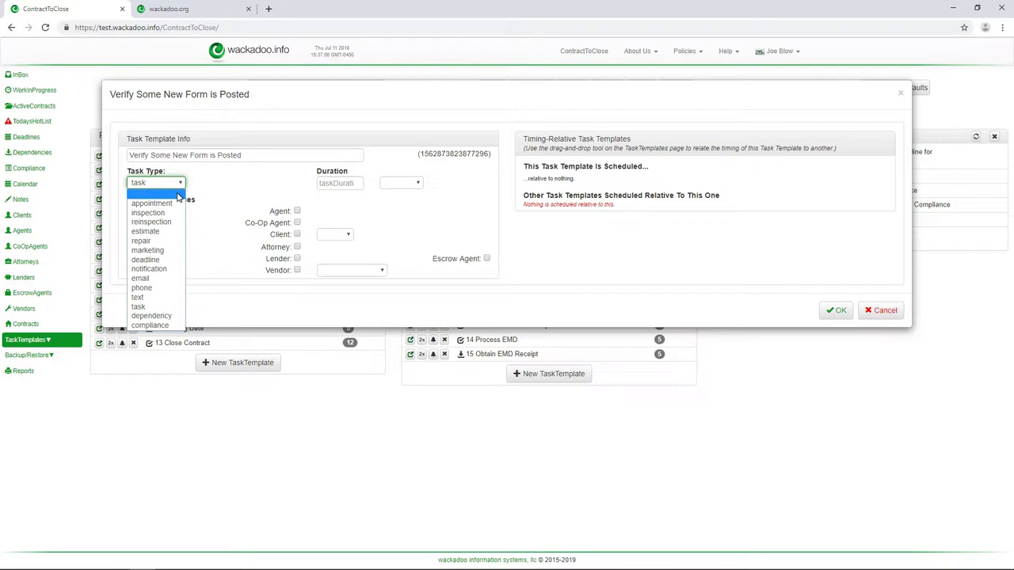
click(159, 278)
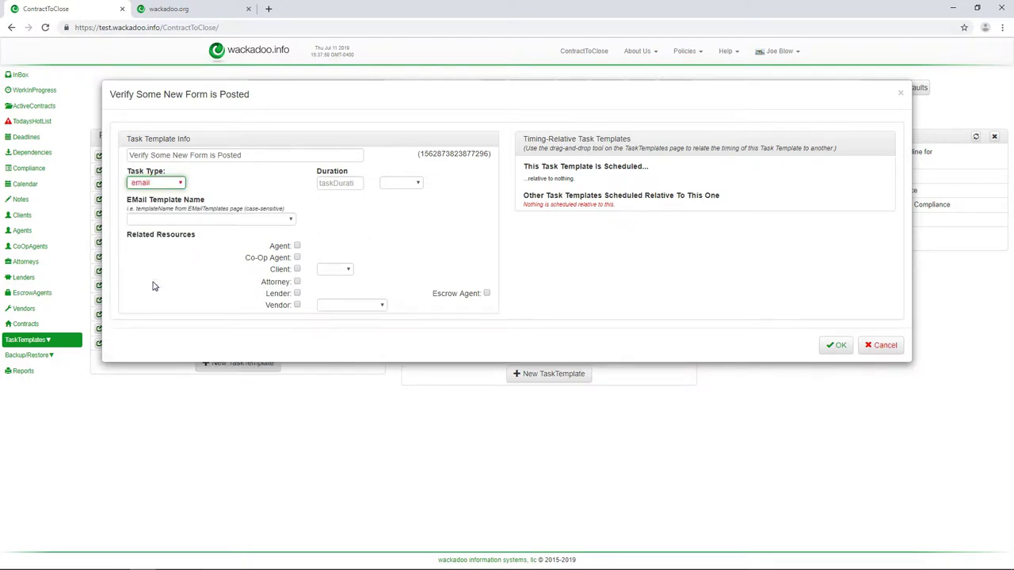
click(290, 220)
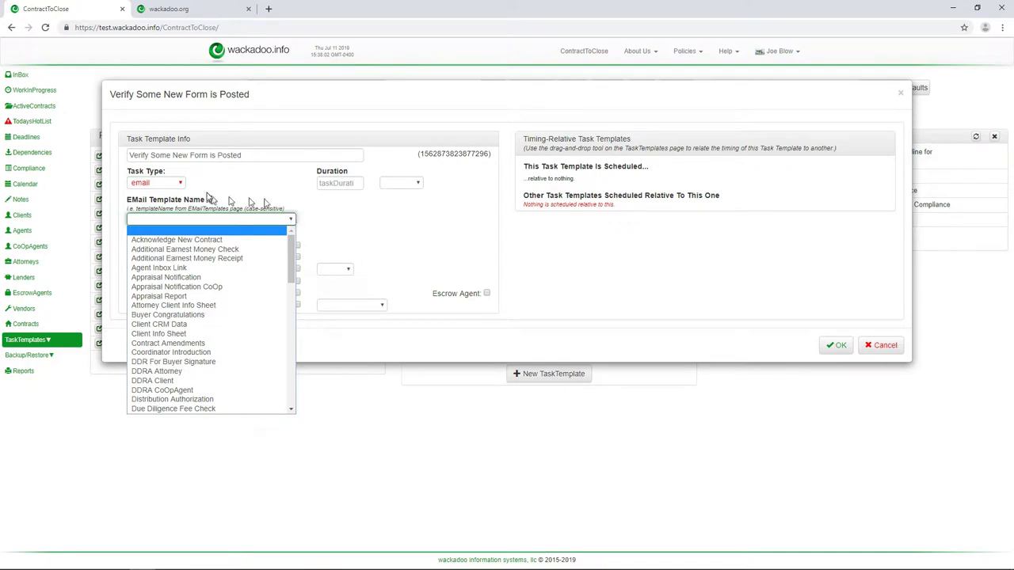
- Set the task type of the "Verify Some New Form is Posted" template to compliance
click(182, 184)
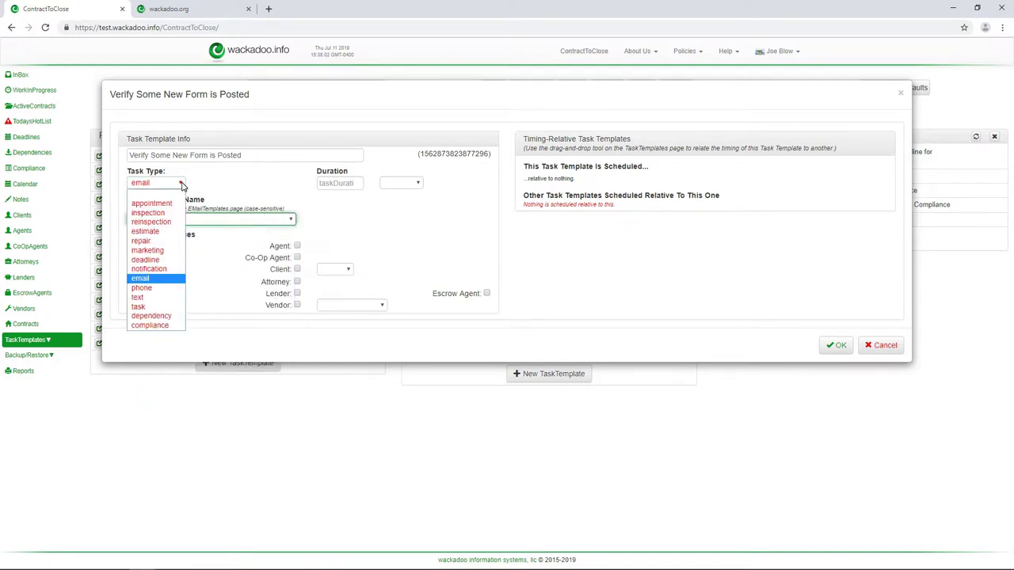
click(148, 325)
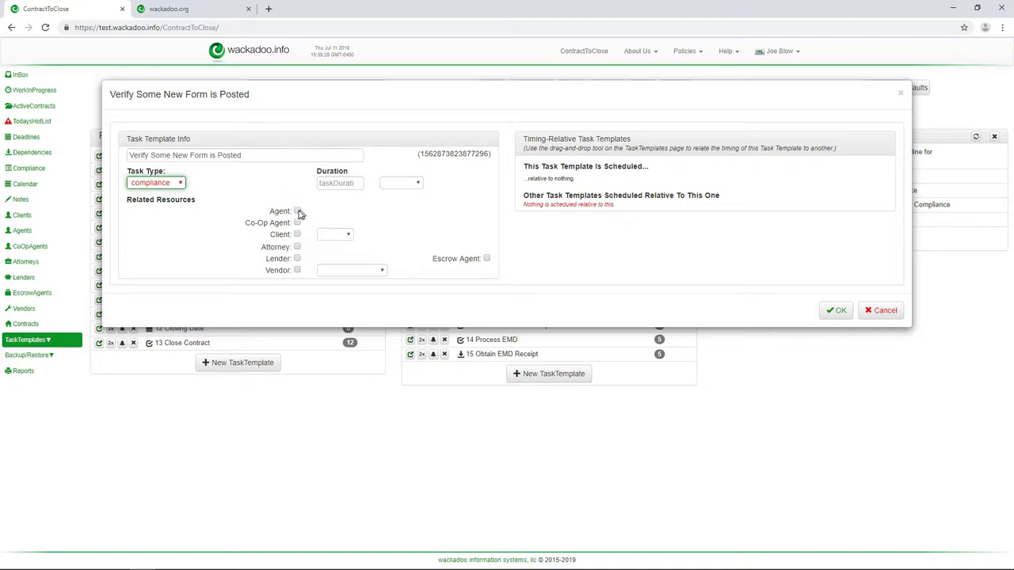
- View the client roles and vendor types available as related resources, leave them all unset, and save the template
click(343, 238)
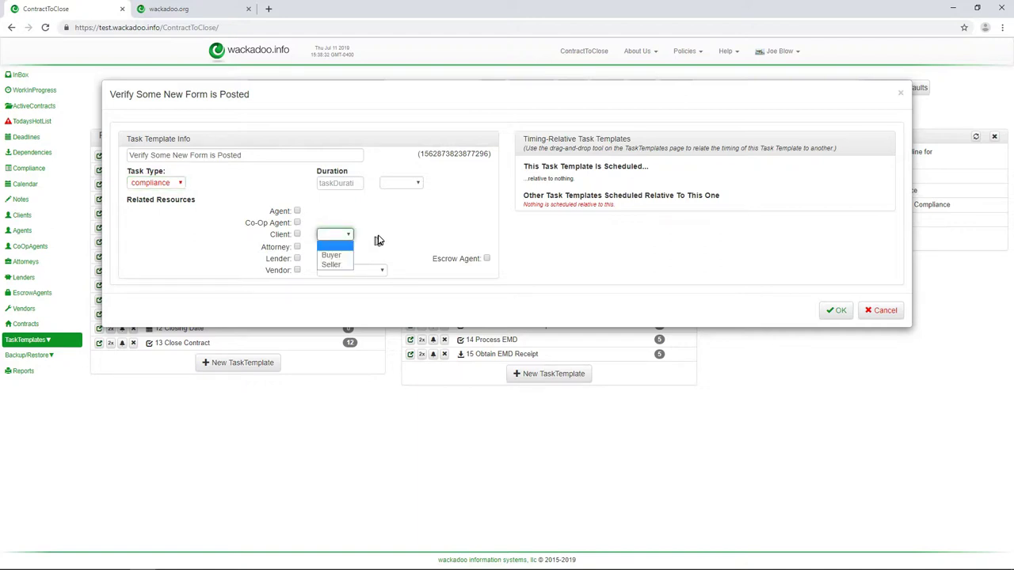
click(361, 242)
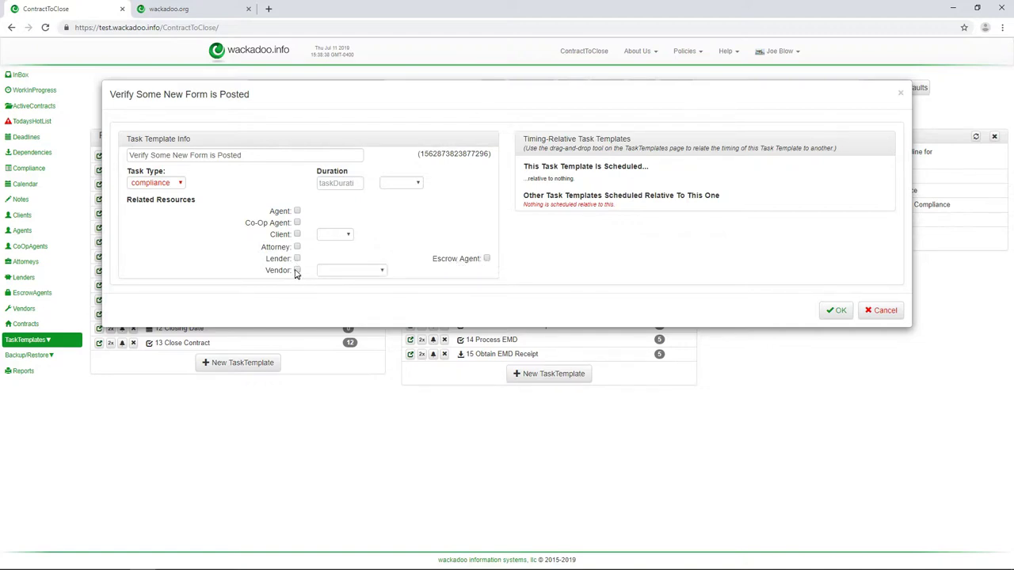
click(383, 272)
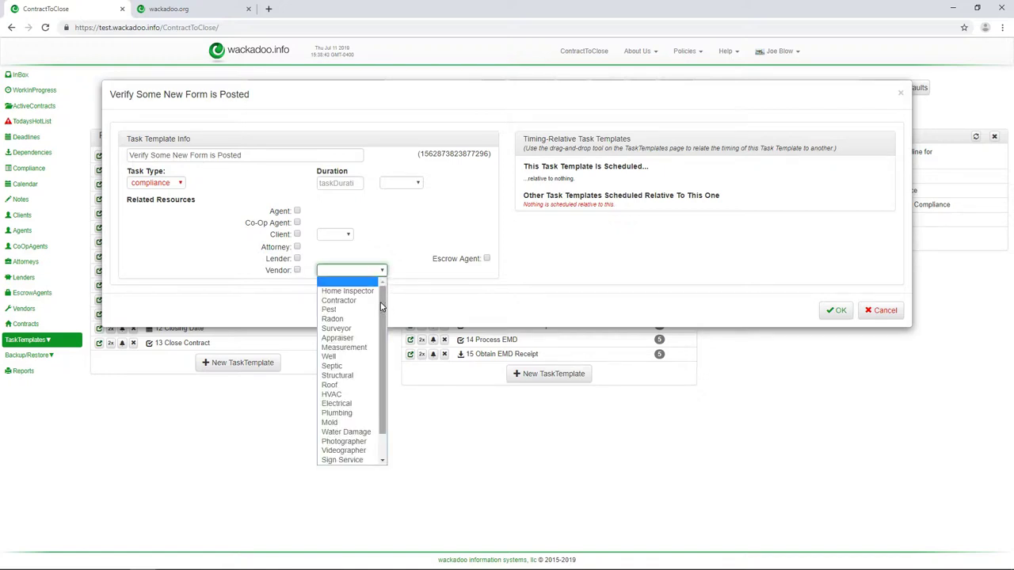
scroll(381, 307, down, 3)
scroll(384, 297, up, 3)
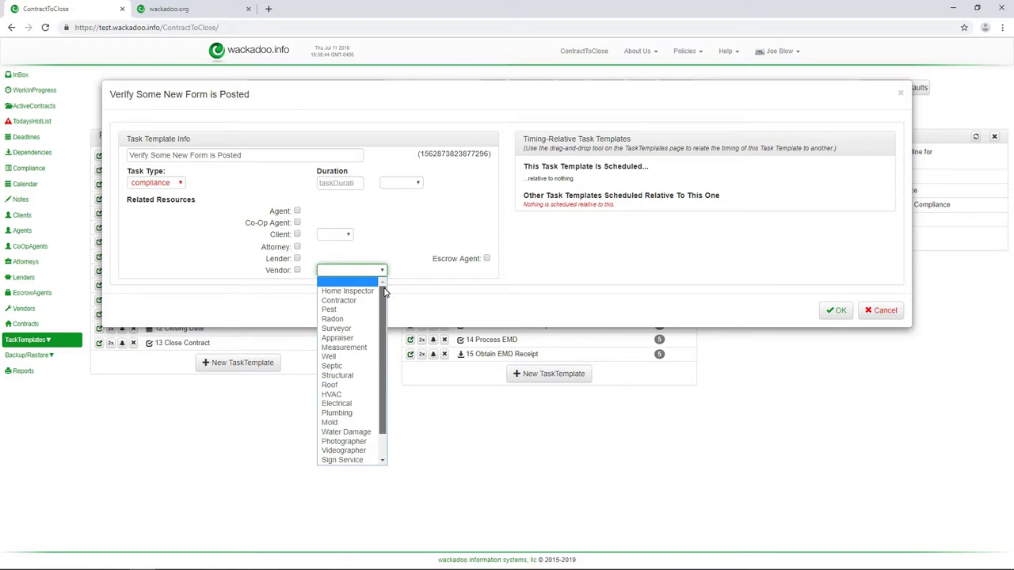
click(386, 234)
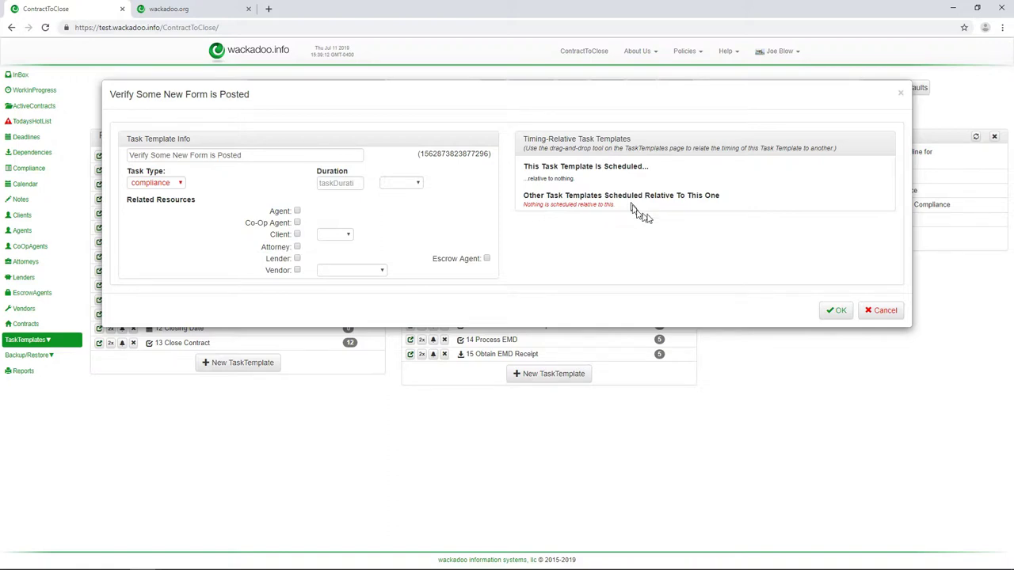
click(841, 310)
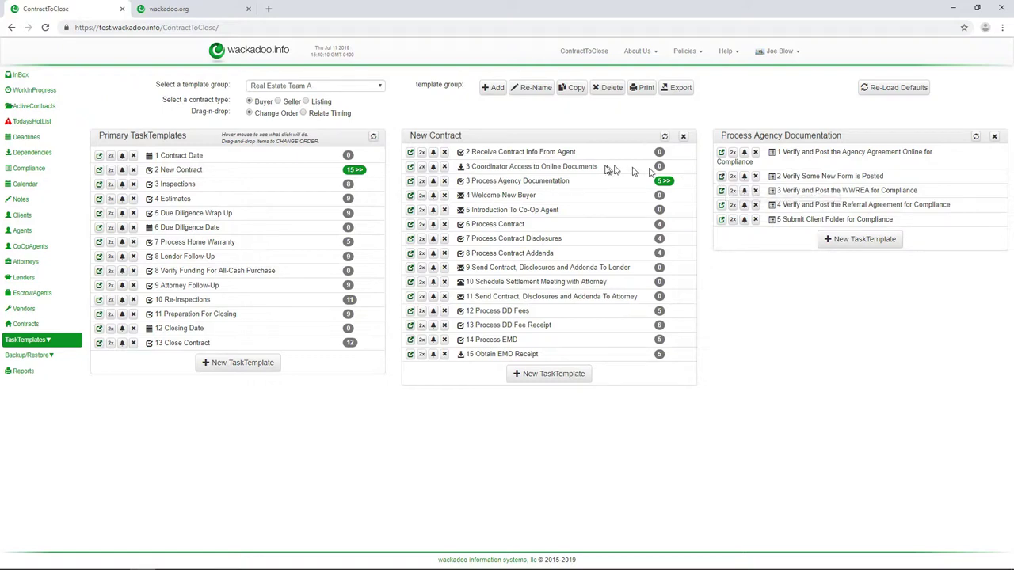
- Switch drag-and-drop to Relate Timing and make "Verify Some New Form is Posted" relative to the Contract Date template
click(304, 113)
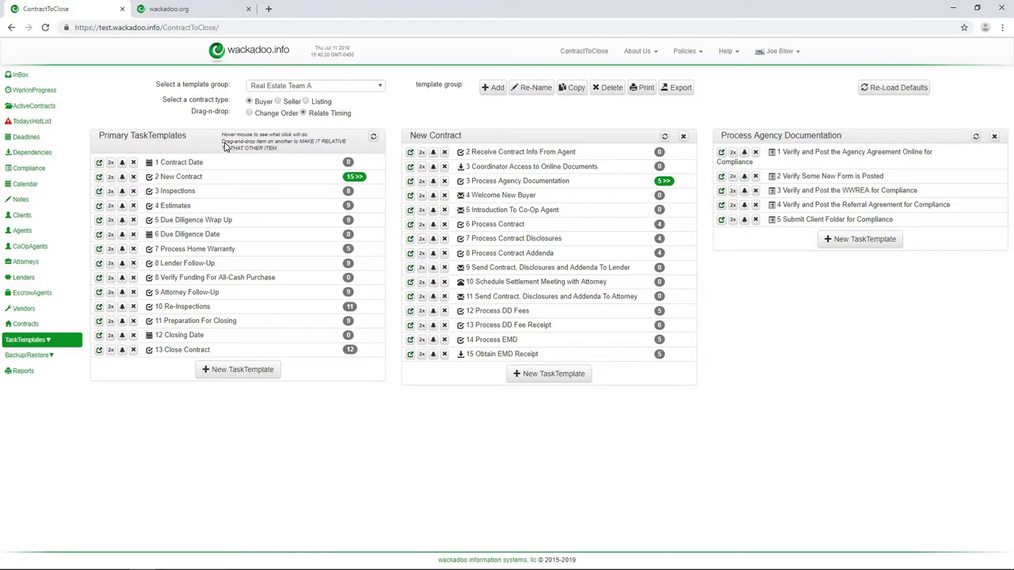
drag(281, 151, 217, 144)
click(320, 155)
drag(803, 179, 167, 164)
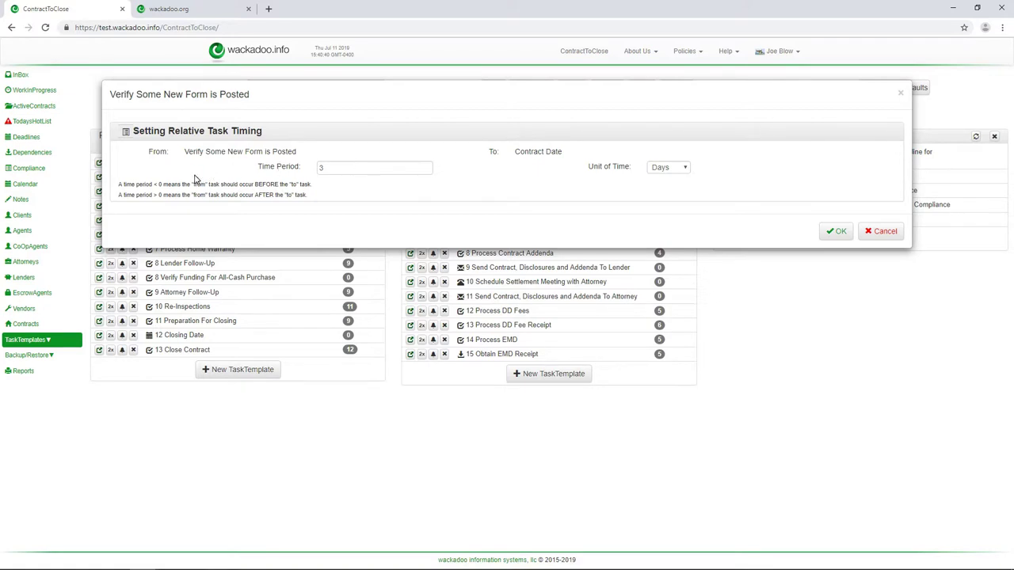
- Read the time period rules, then set the relative timing to 4 with Days as the unit and save it
drag(127, 185, 188, 188)
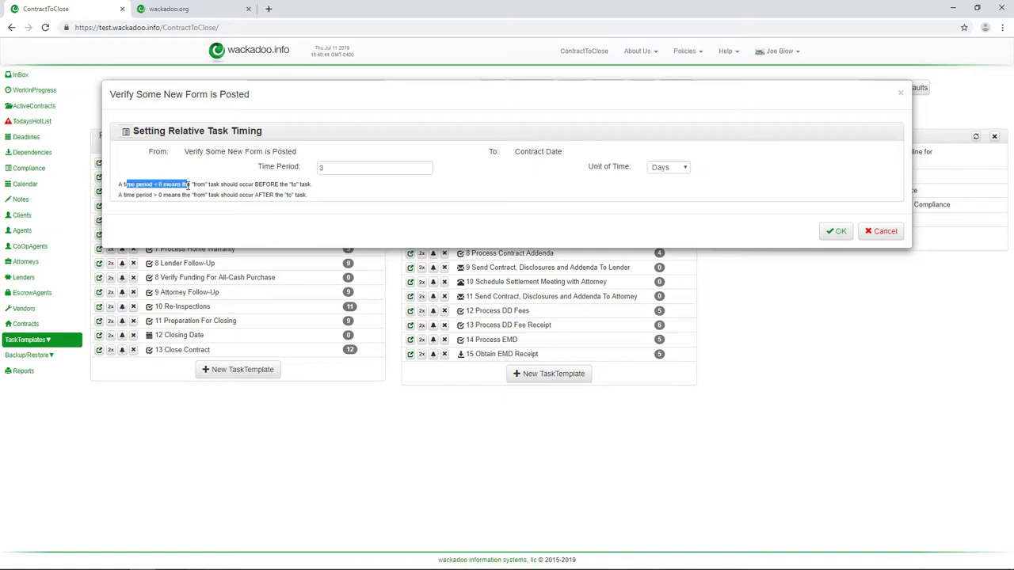
drag(132, 199, 185, 200)
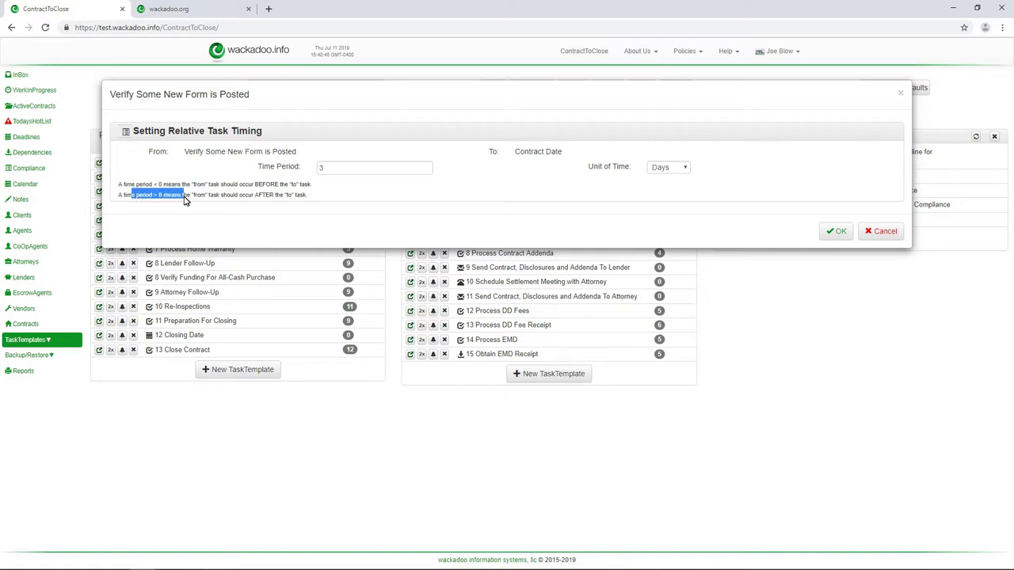
click(342, 169)
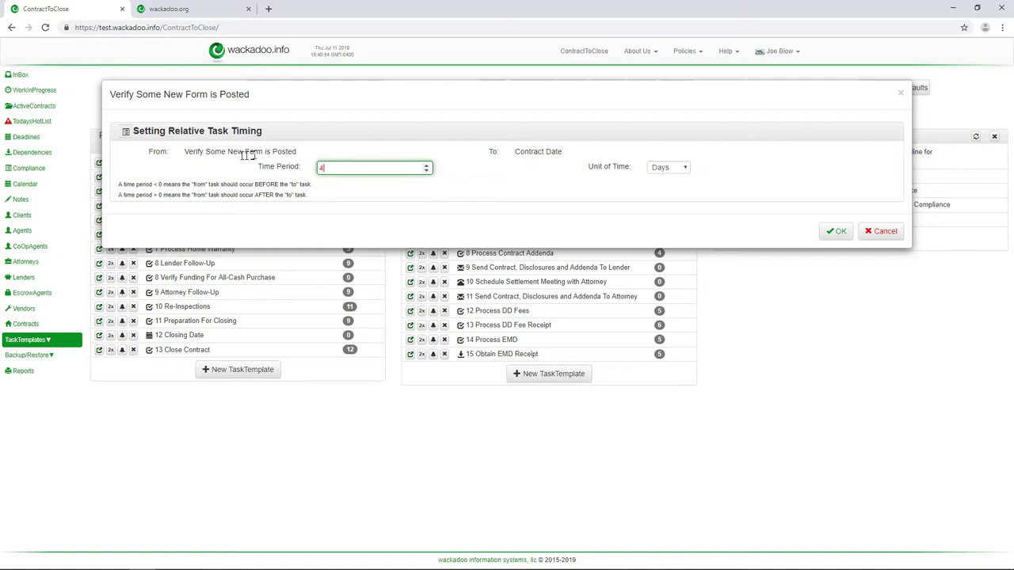
click(325, 165)
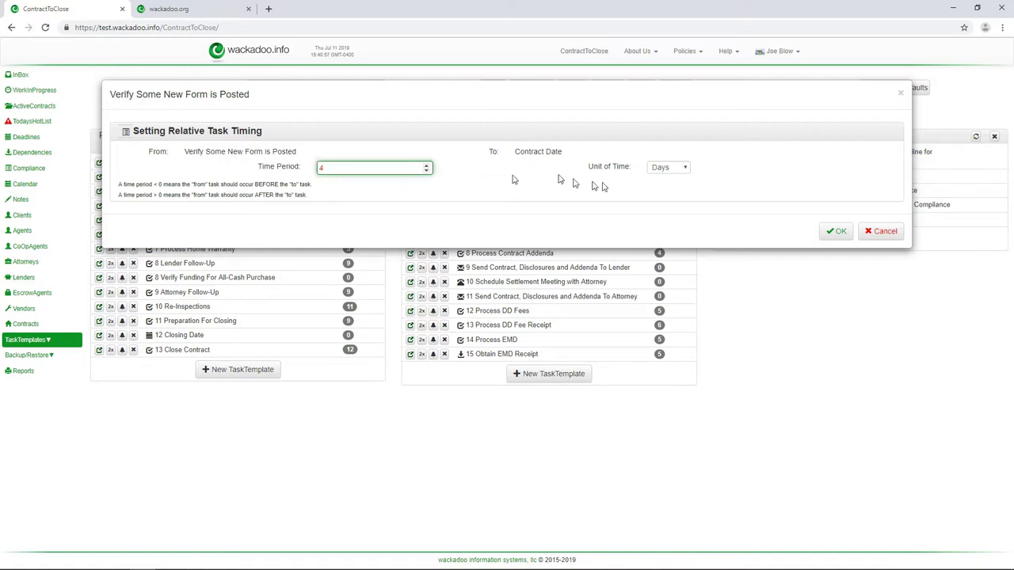
click(685, 169)
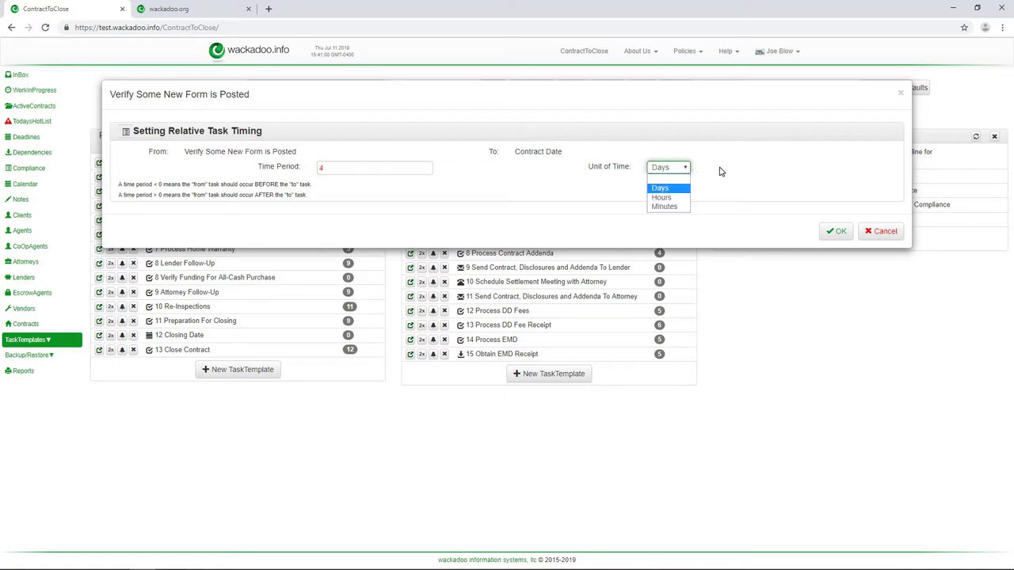
click(720, 171)
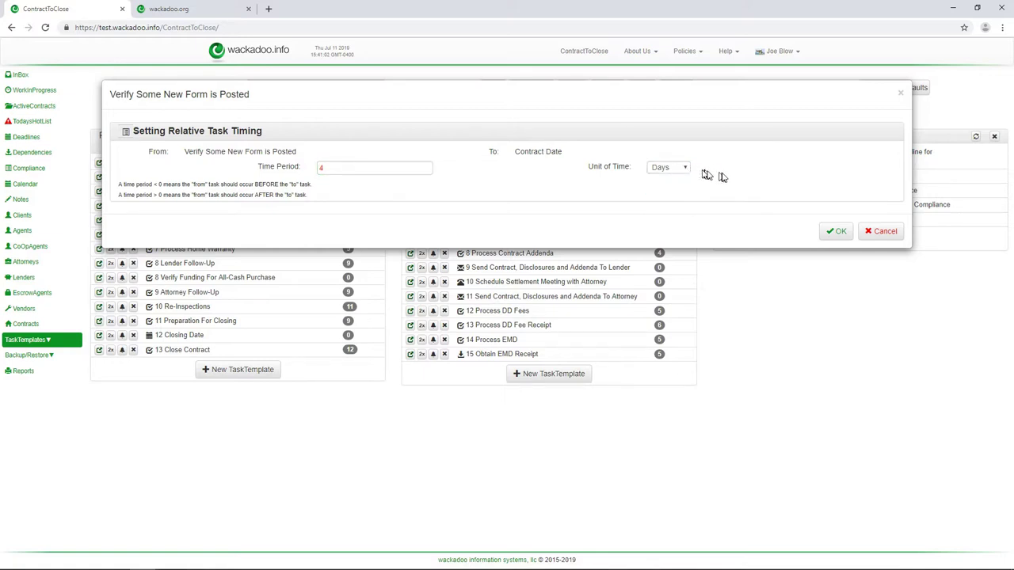
click(838, 232)
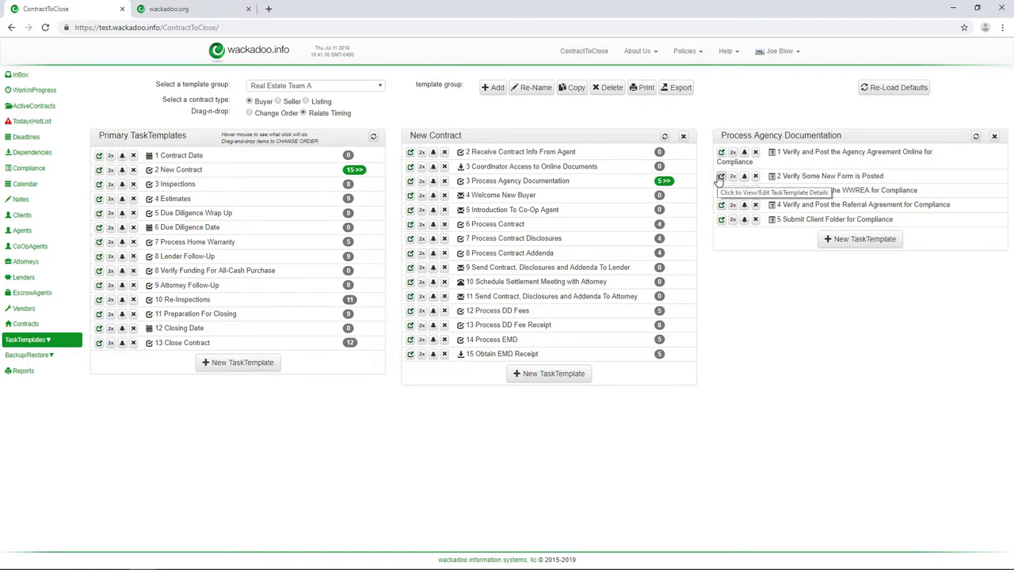
- Reopen the details of "Verify Some New Form is Posted" and reschedule it to 5 days after Contract Date
click(720, 177)
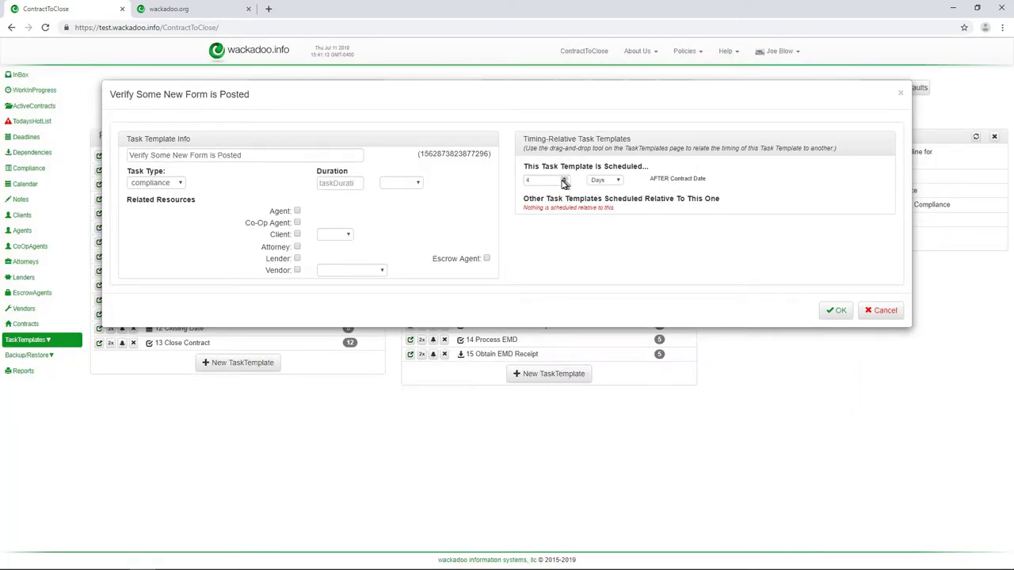
click(563, 179)
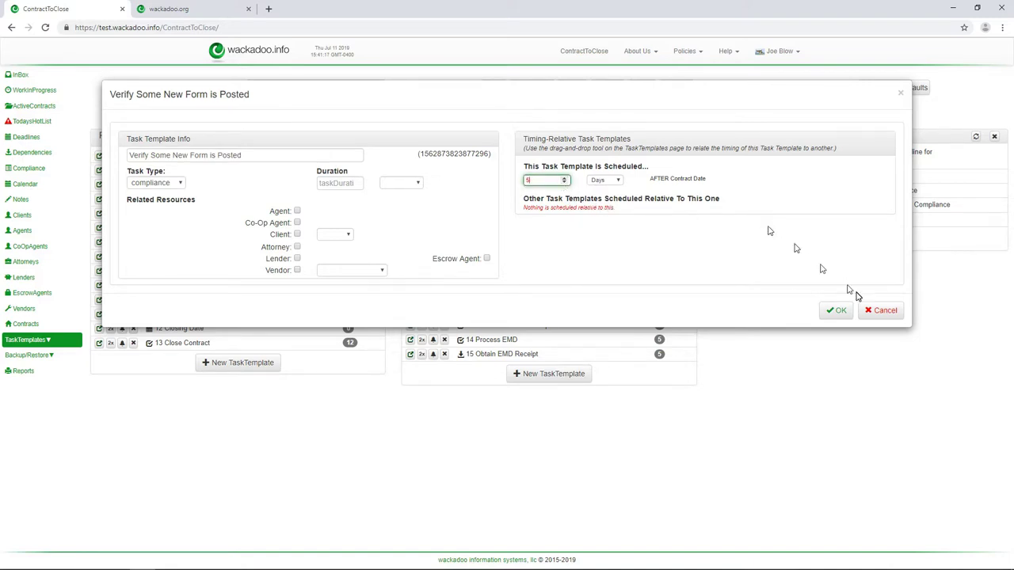
click(838, 311)
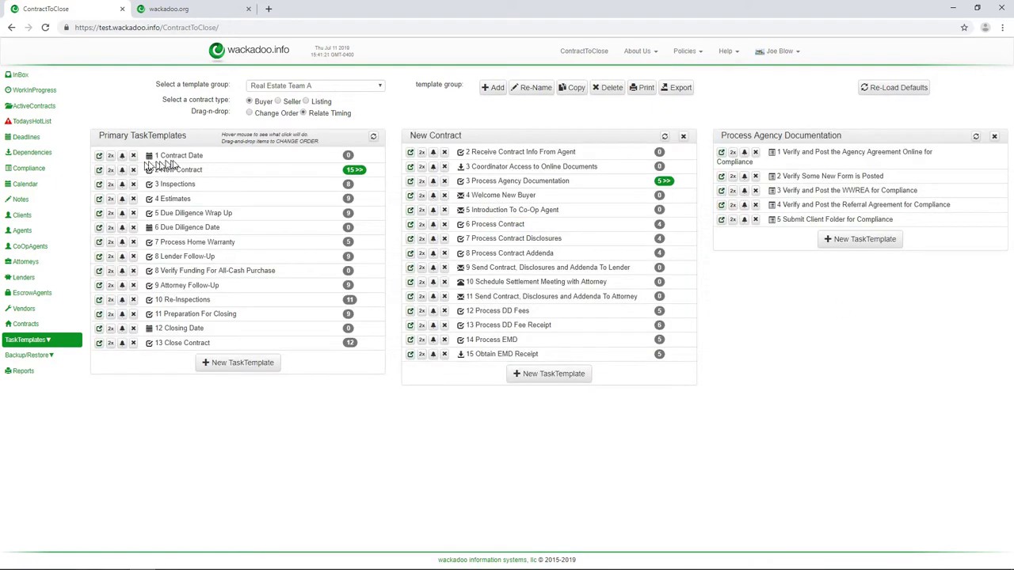
- Examine which other task templates are scheduled relative to Contract Date, through the end of the list, and close its details
click(98, 156)
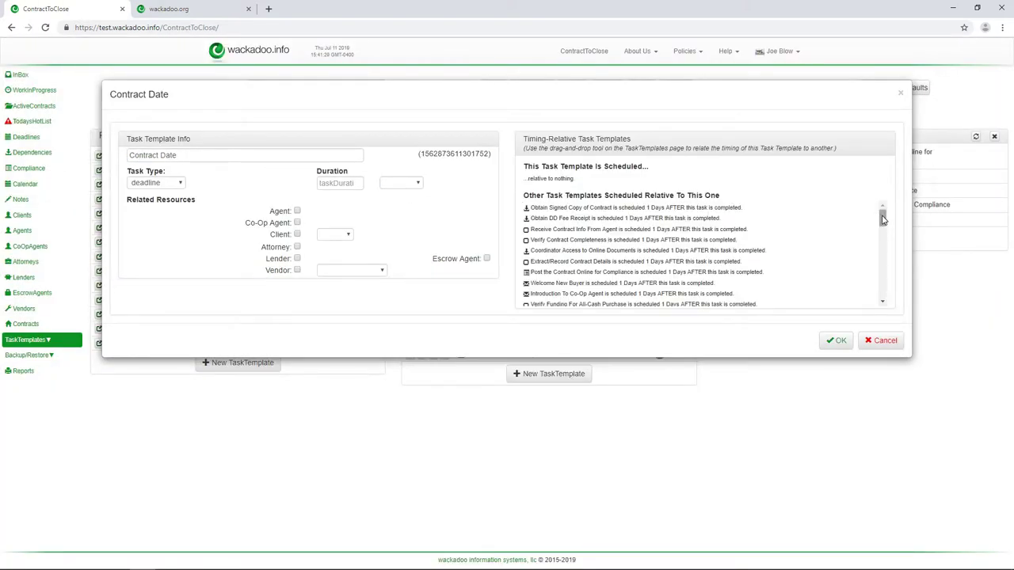
drag(883, 220, 888, 287)
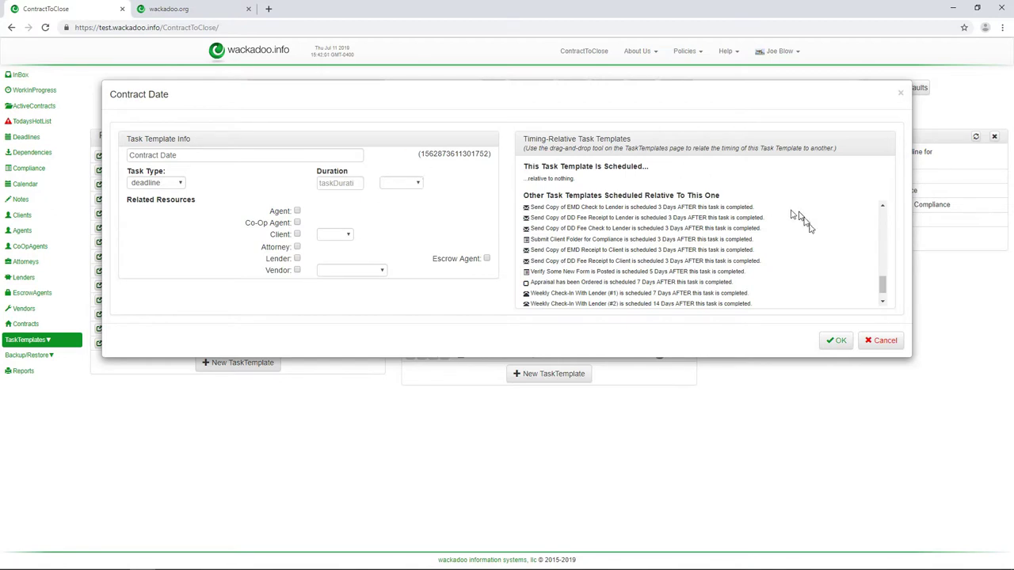
click(841, 342)
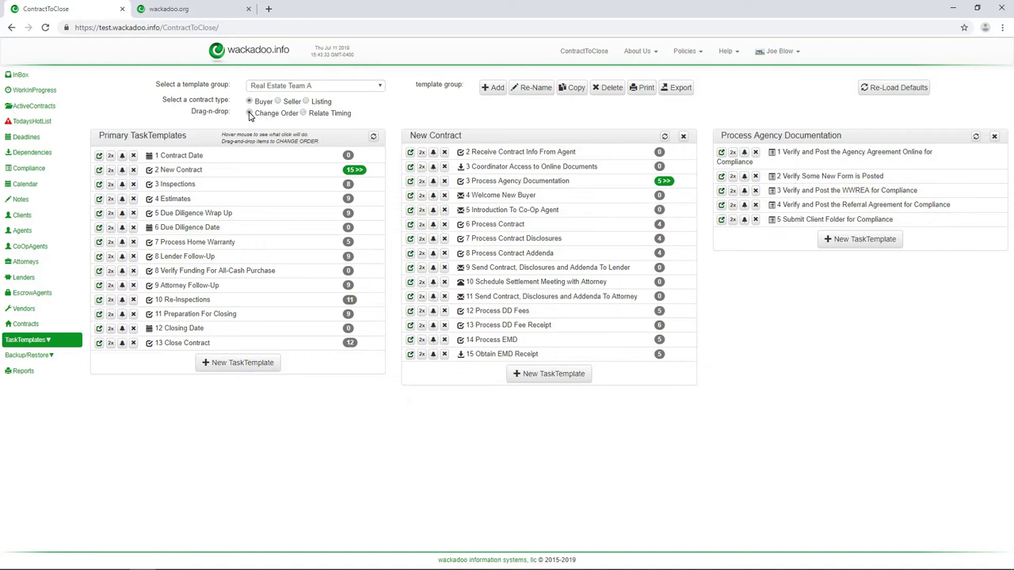
- Switch drag-and-drop to Change Order, move Process Agency Documentation to third place in the primary templates and expand its sub templates
click(249, 113)
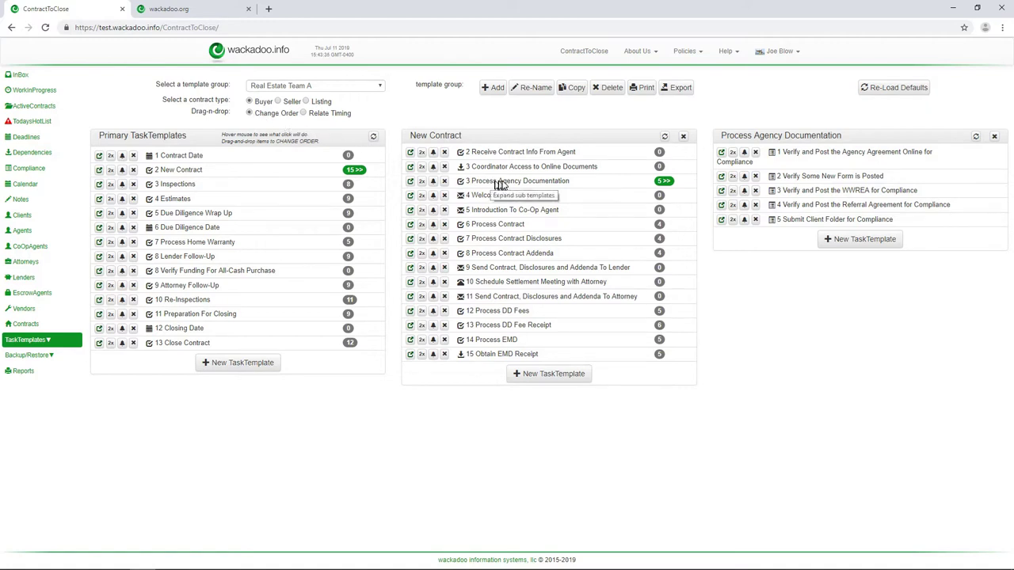
drag(507, 185, 189, 188)
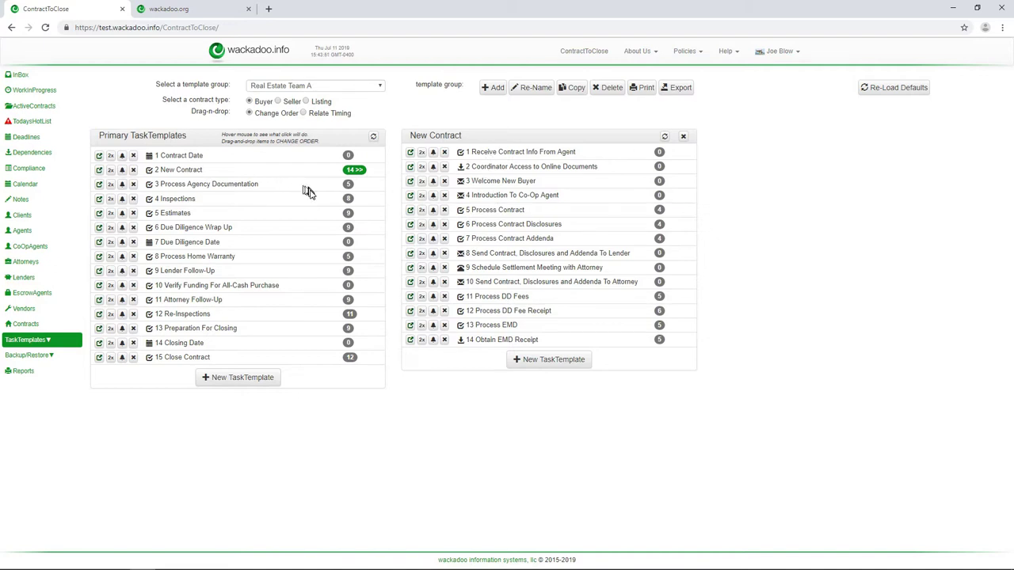
click(349, 185)
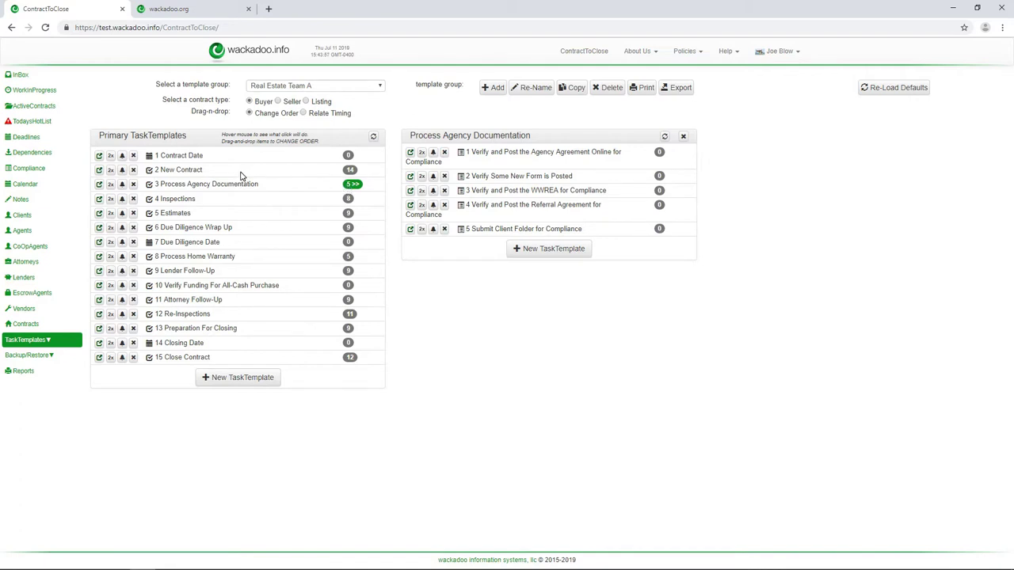
- Expand New Contract and move Process Agency Documentation back into it at third place
click(198, 171)
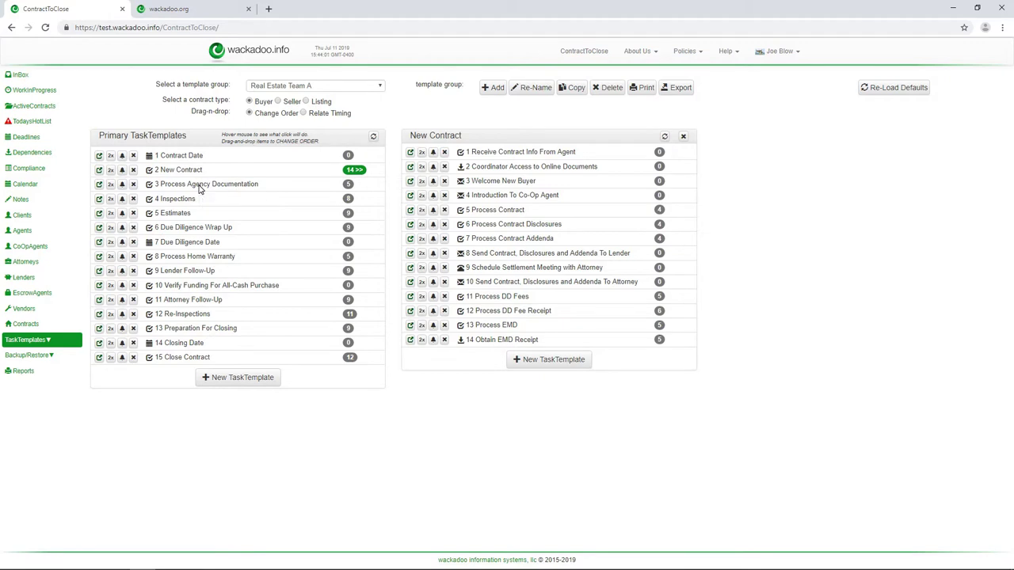
drag(200, 188, 541, 187)
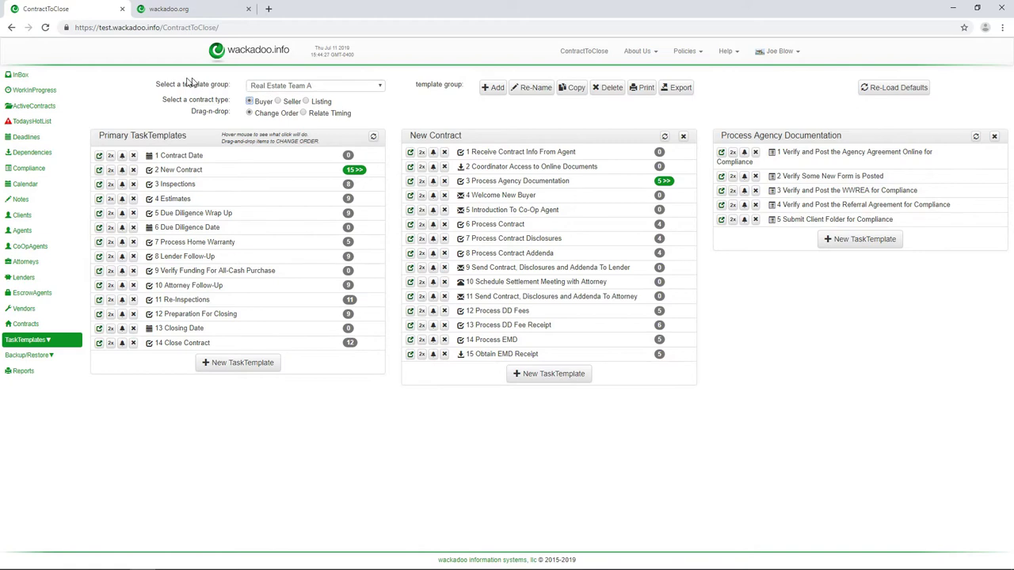
- Start a new InBox contract, keep its contract type as Buyer and assign it the Real Estate Team A set of tasks
click(18, 76)
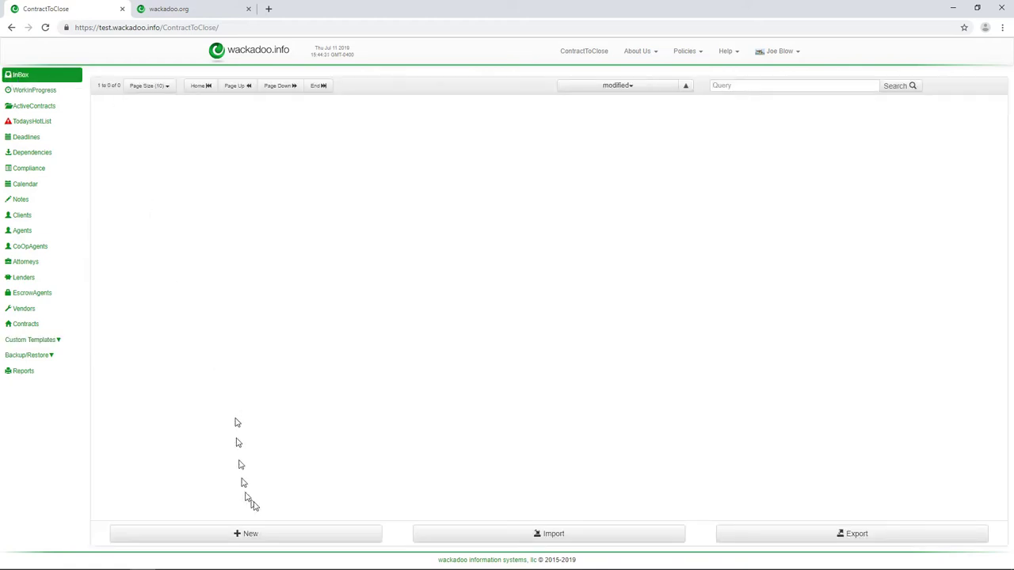
click(261, 536)
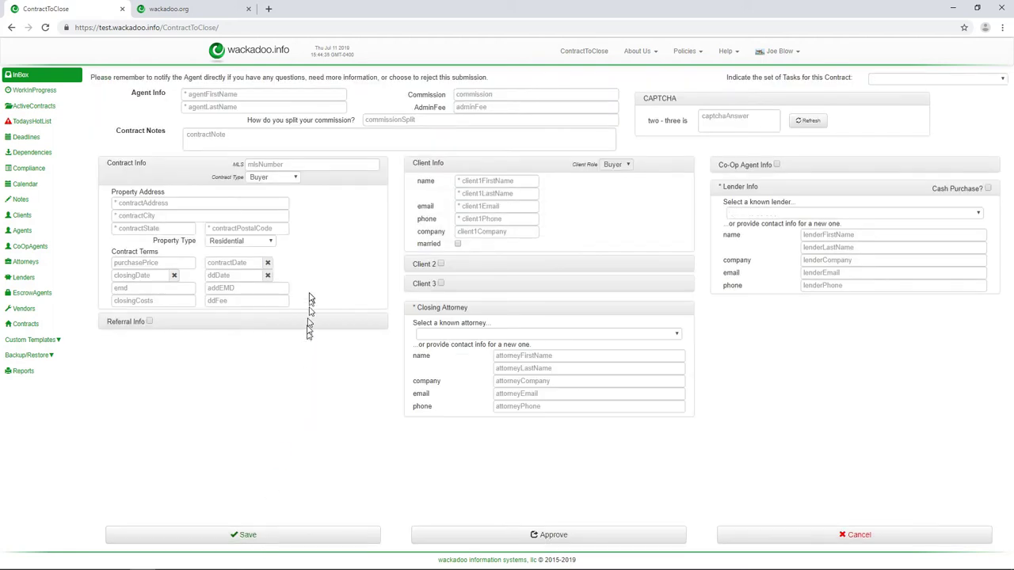
click(297, 178)
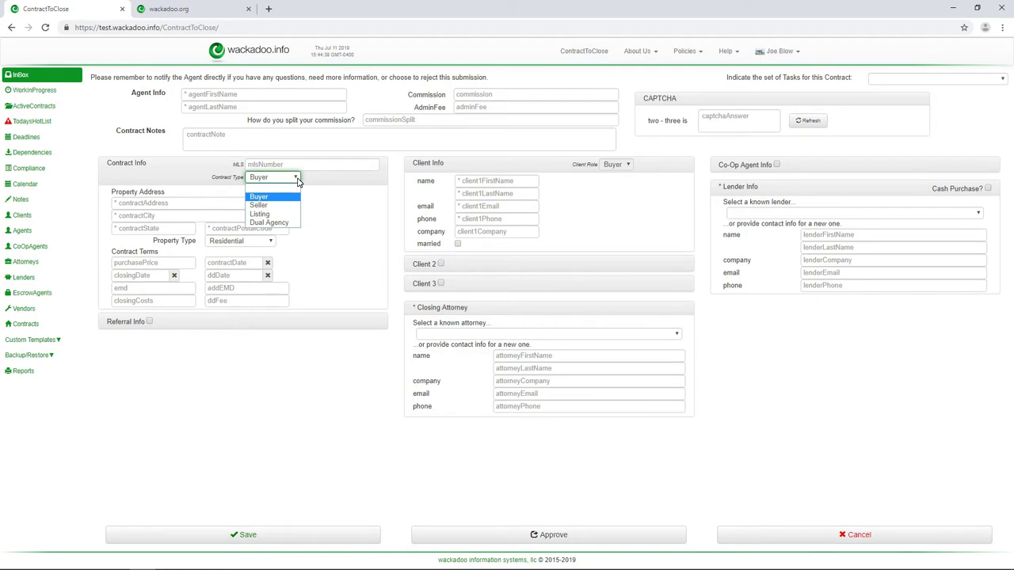
click(322, 182)
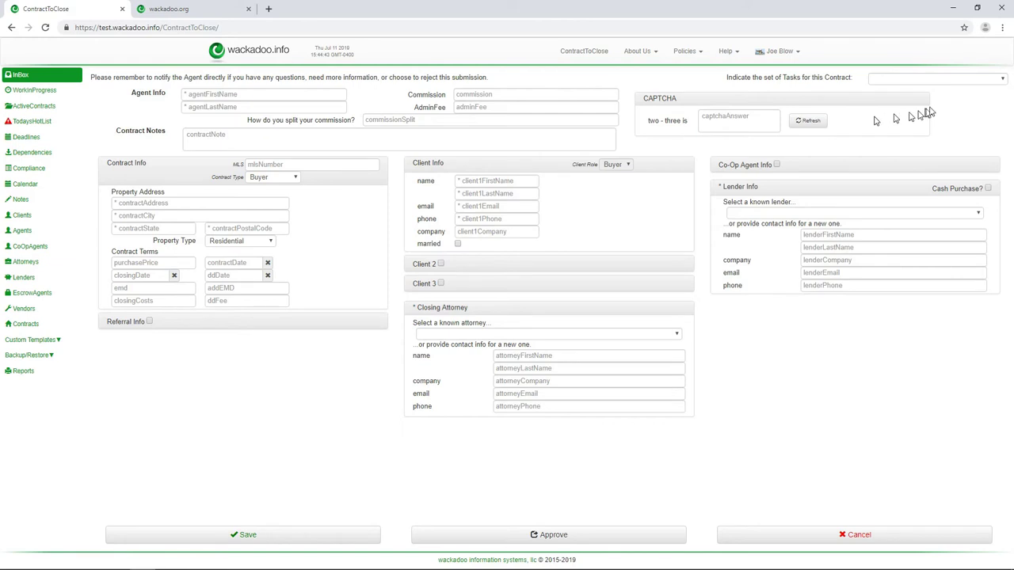
click(1003, 79)
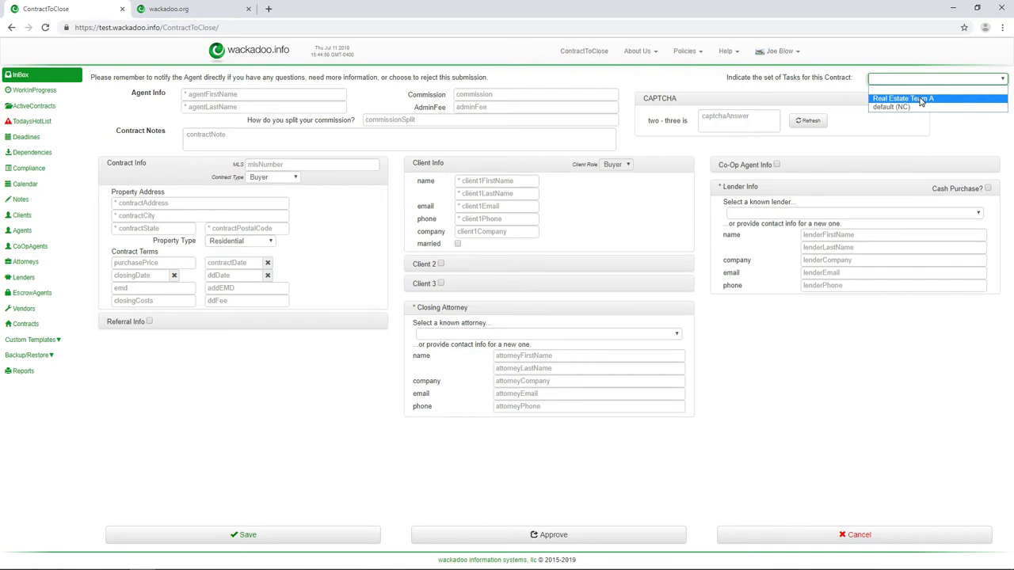
click(921, 99)
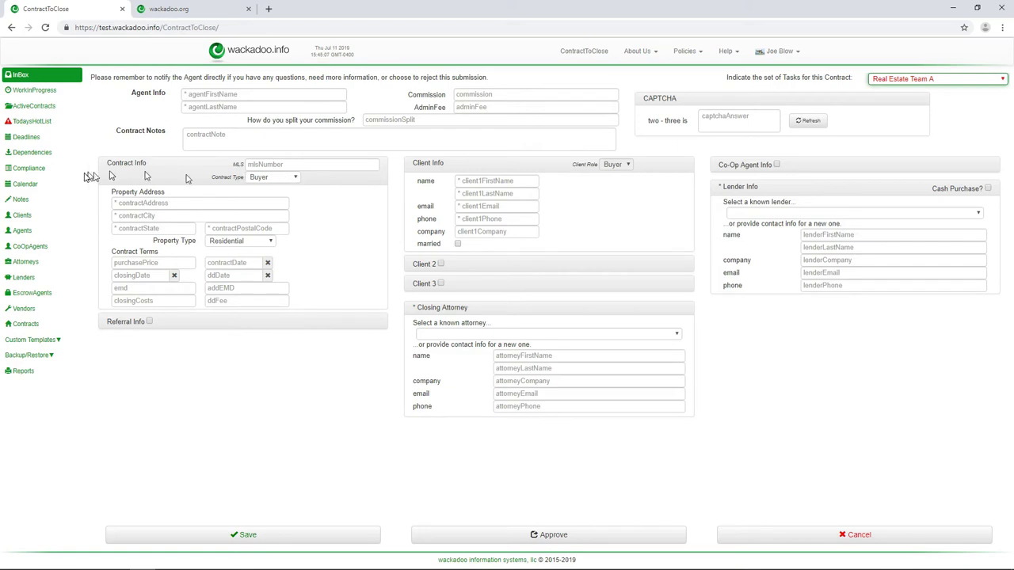
- Open the task list of the active Buyer contract closing 2/15/2019 and expand New Contract and its Process Agency Documentation subtasks
click(36, 108)
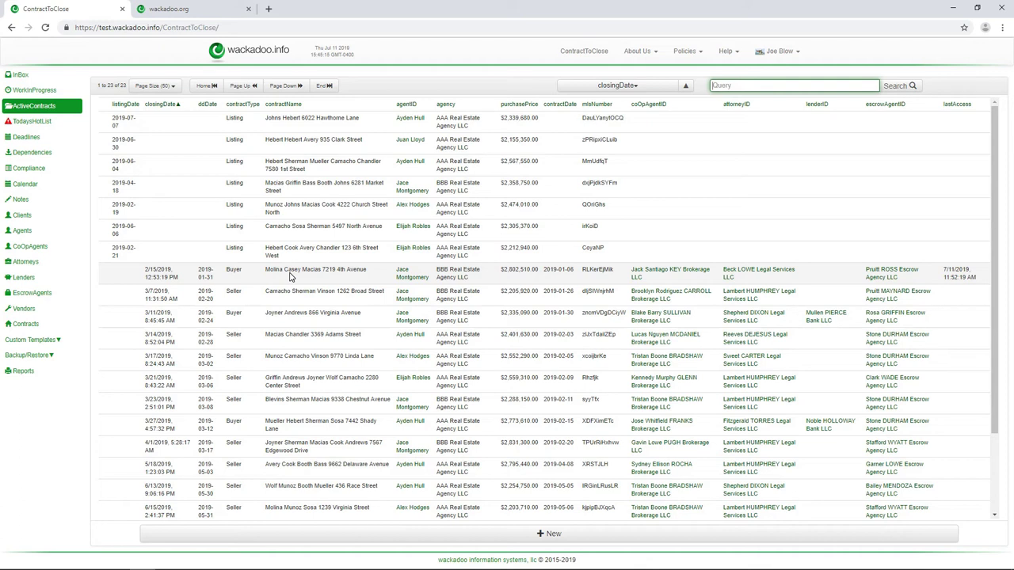
click(290, 275)
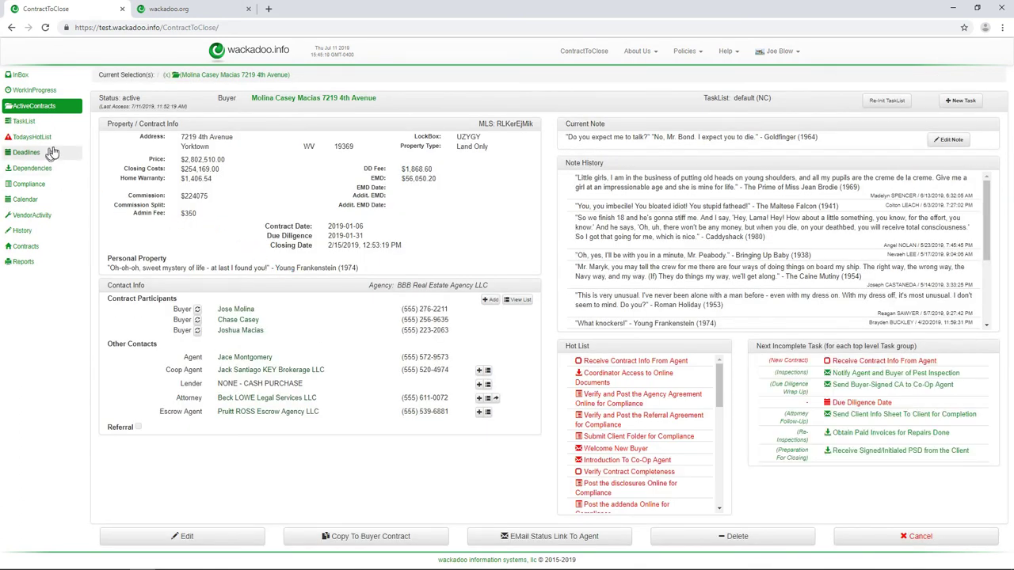
click(24, 121)
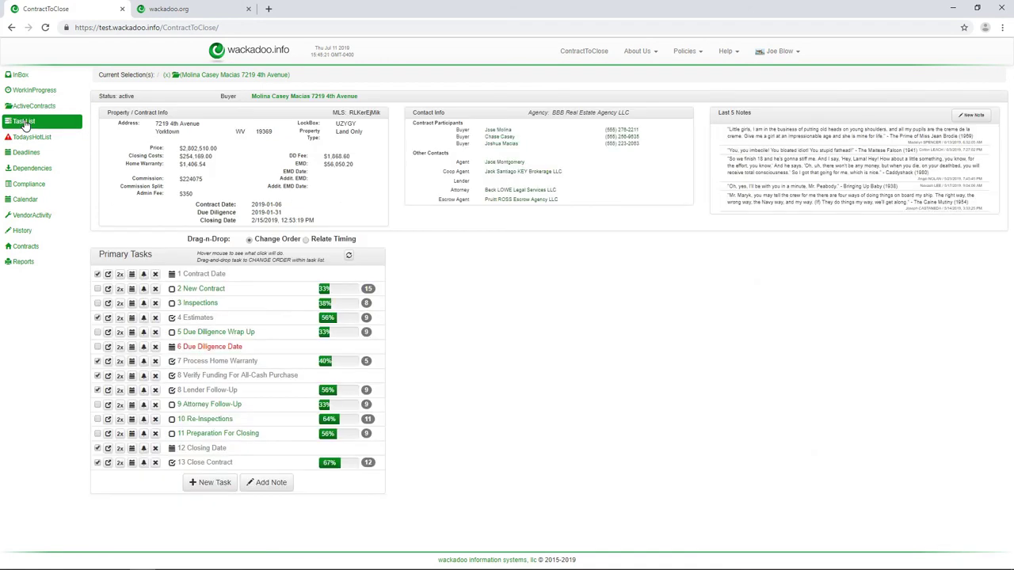
click(368, 290)
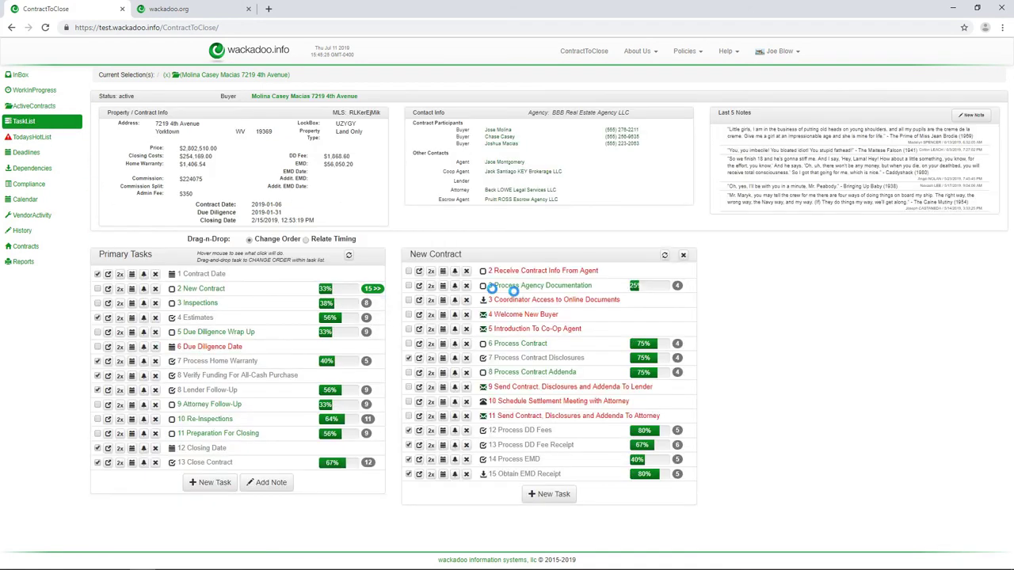
click(679, 286)
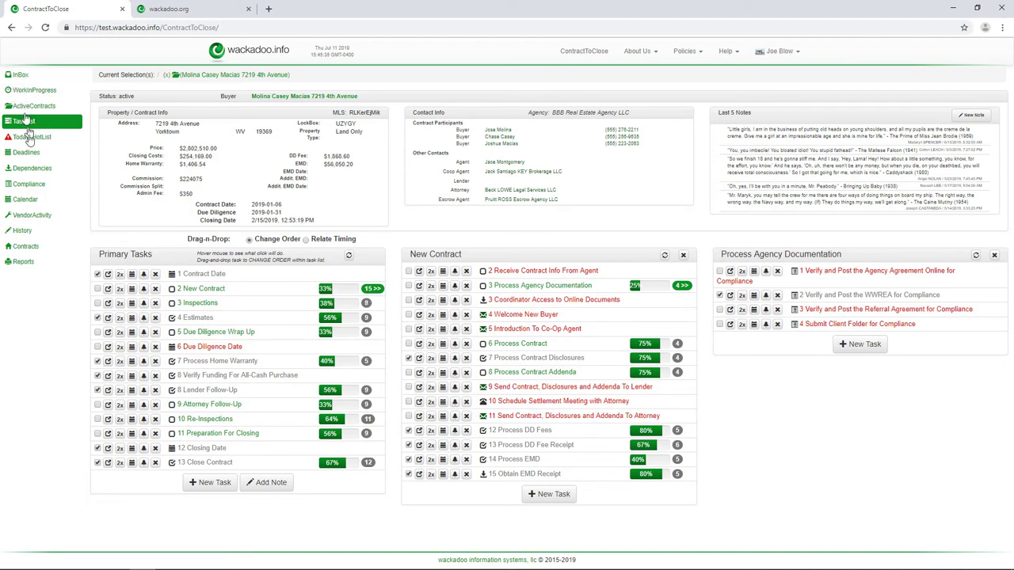
- Clear the current contract selection and return to the custom task templates
click(167, 75)
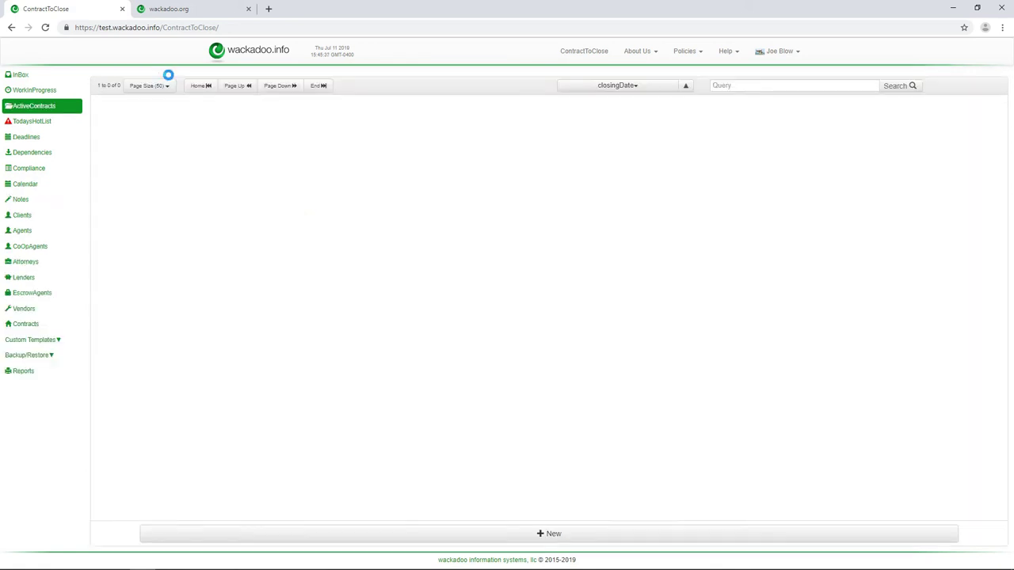
click(27, 342)
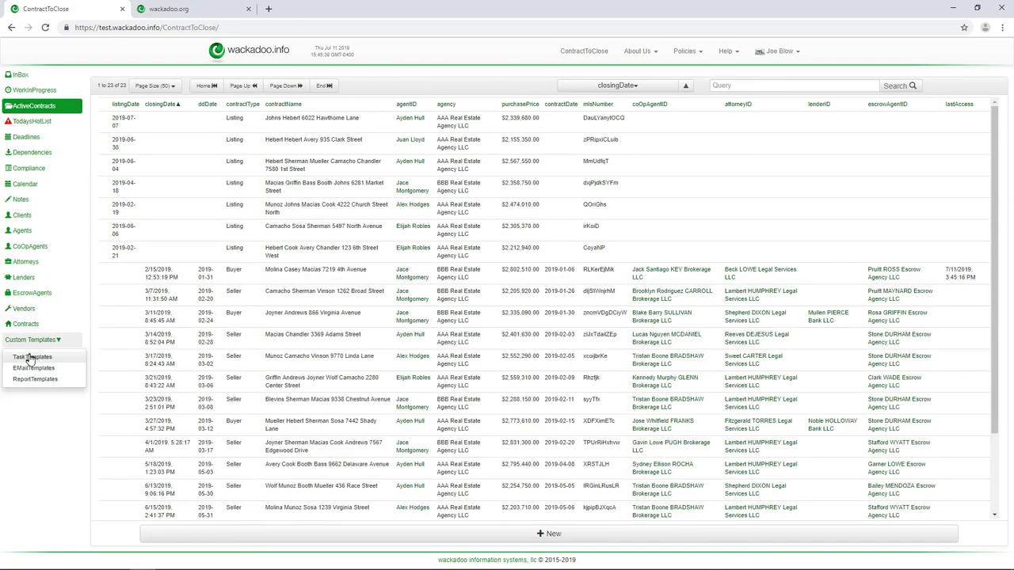
click(32, 357)
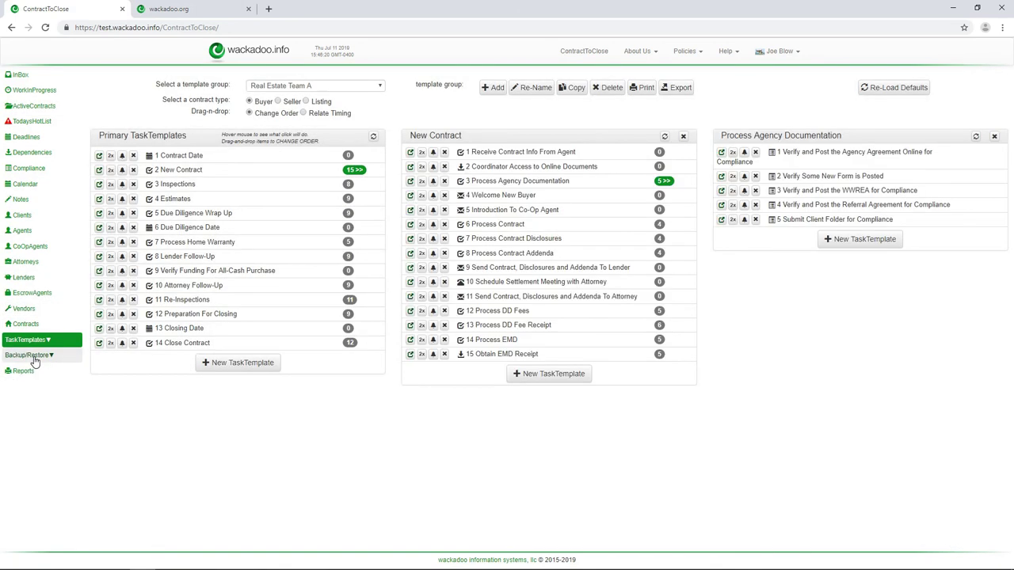